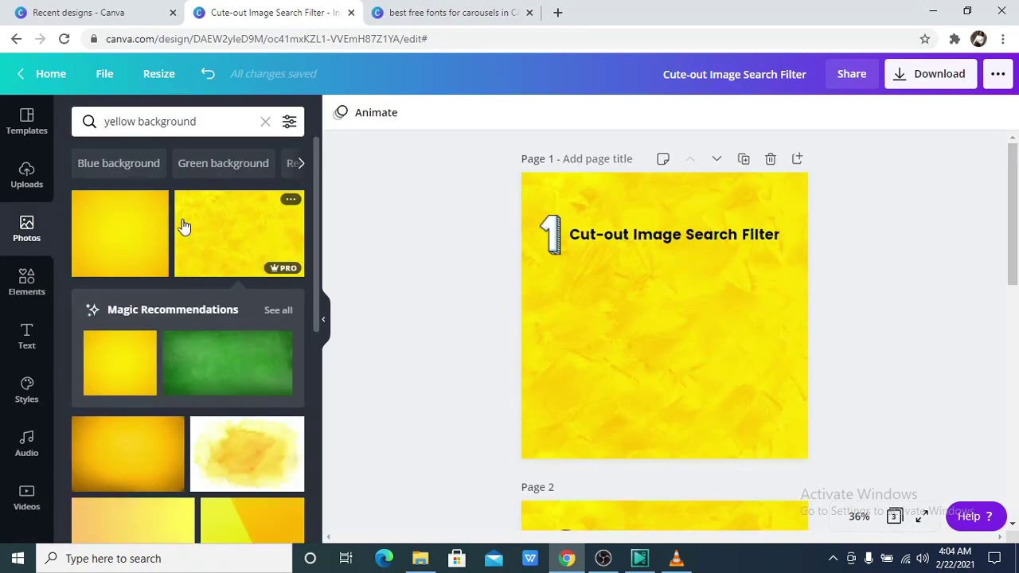
- Clear the 'yellow background' search from the Photos panel
left_click(266, 124)
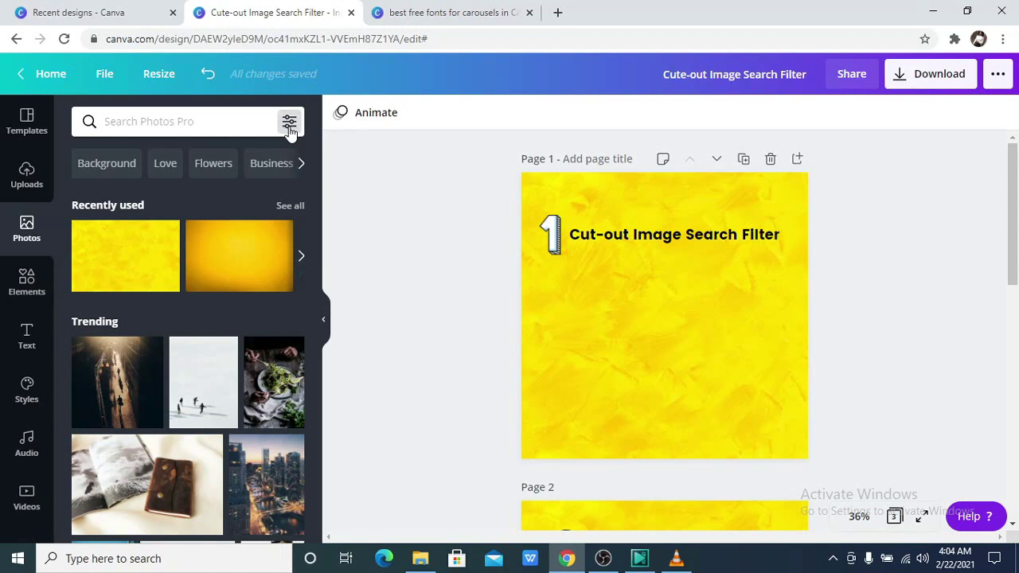
- Apply the 'Cut-outs only' filter to the photo search results
left_click(289, 123)
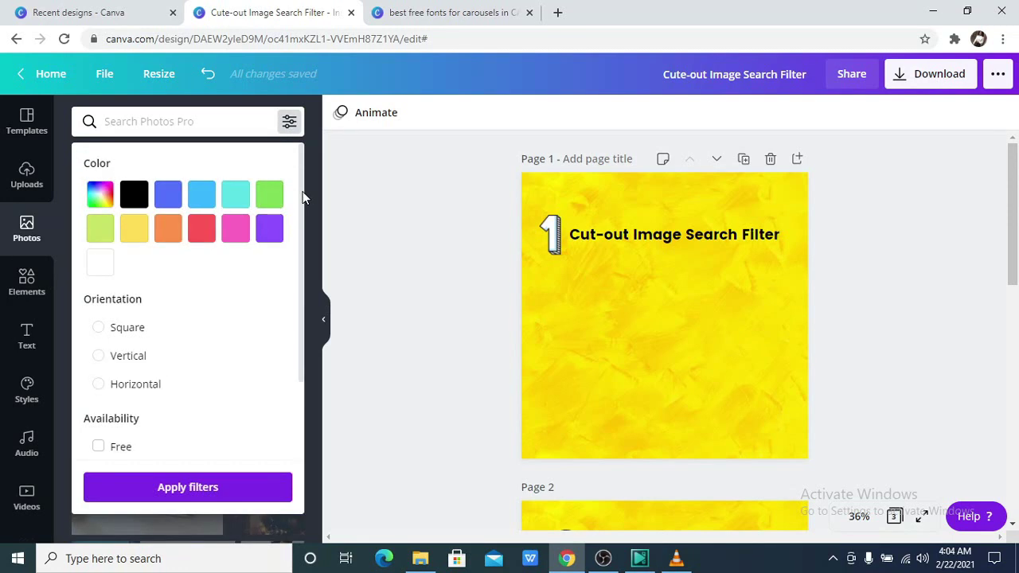
scroll(281, 227, "down", 2)
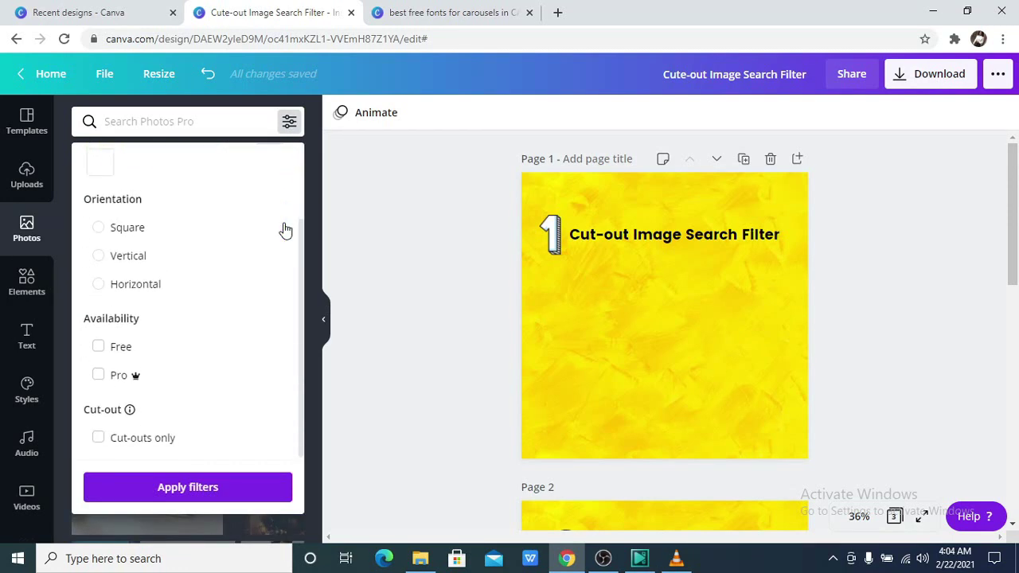
left_click(194, 454)
left_click(202, 484)
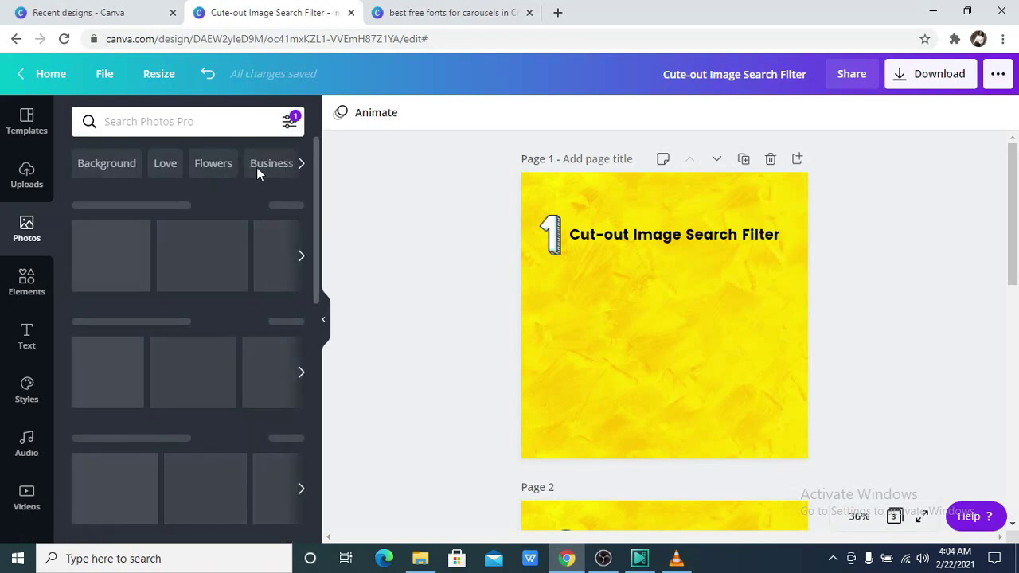
- Search the photo library for 'man' and browse the cut-out results
left_click(206, 120)
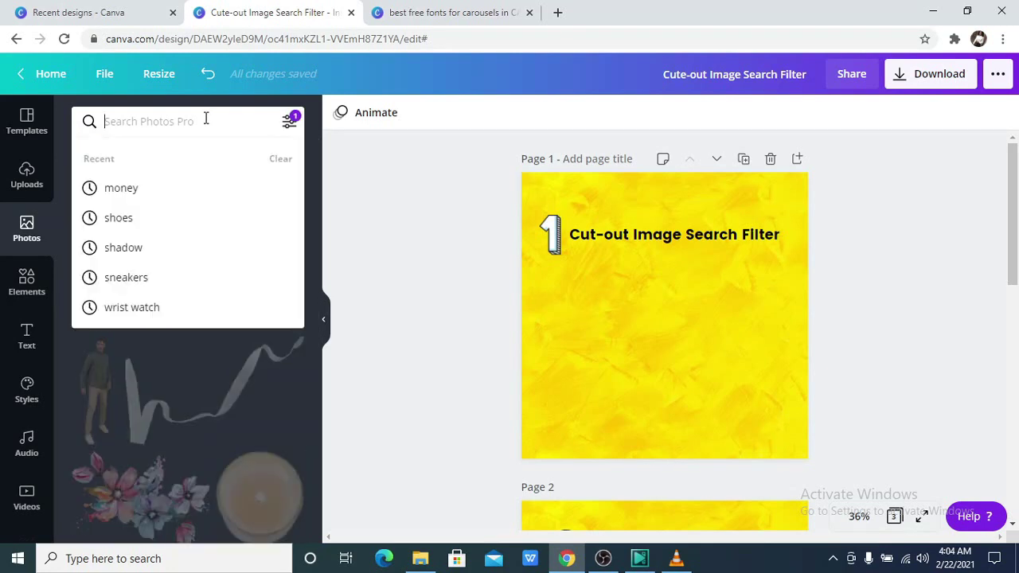
left_click(282, 160)
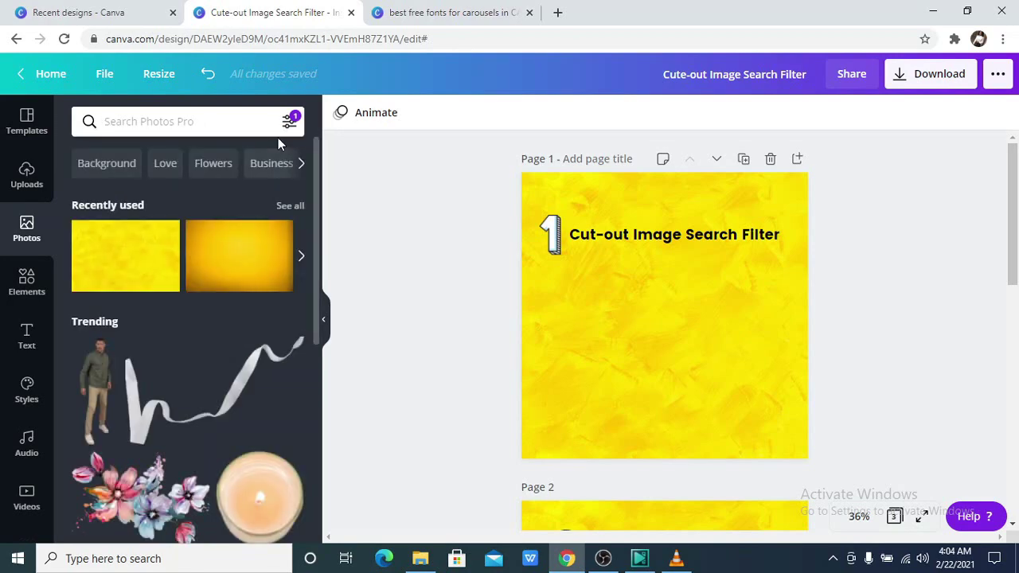
type("man")
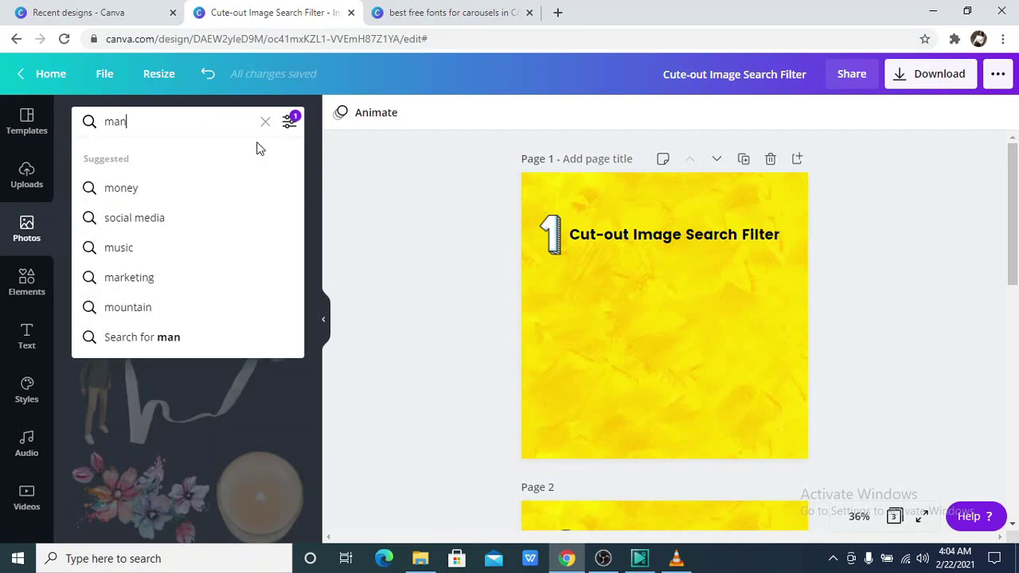
key("Return")
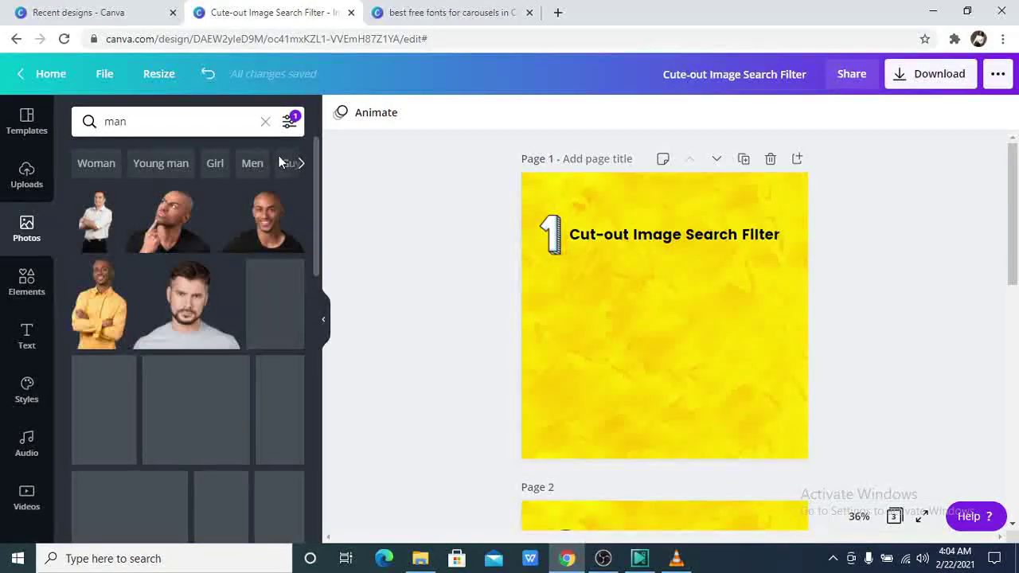
scroll(267, 215, "down", 1)
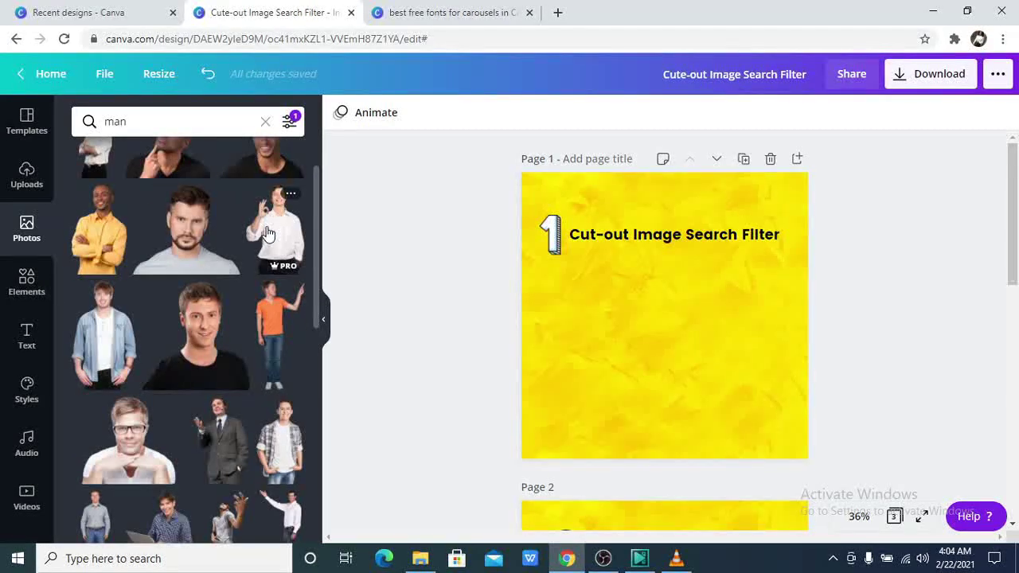
scroll(253, 243, "up", 1)
scroll(252, 243, "down", 4)
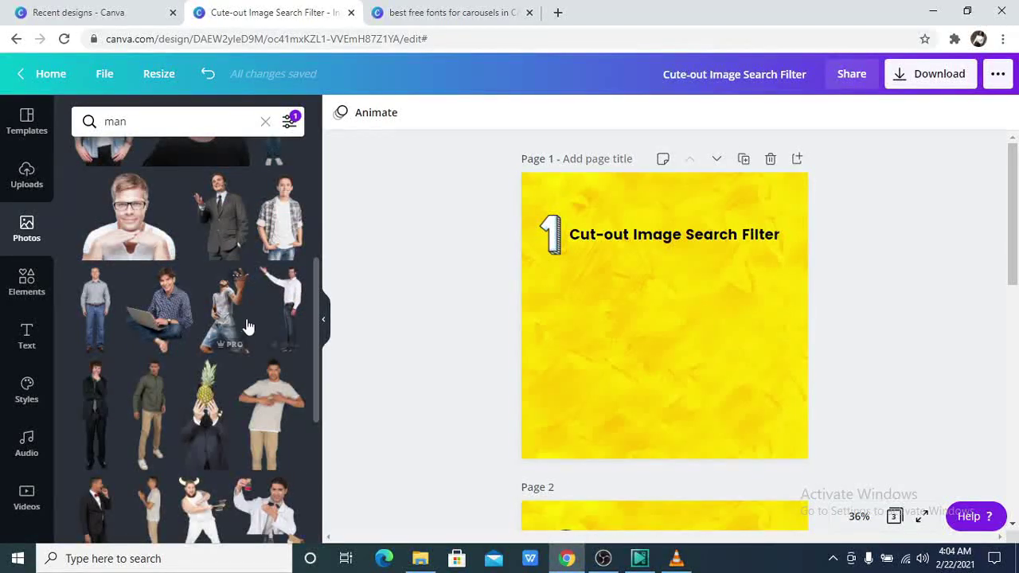
- Add the raised-hands man cut-out to Page 1, shrink it and centre it below the title
left_click(255, 321)
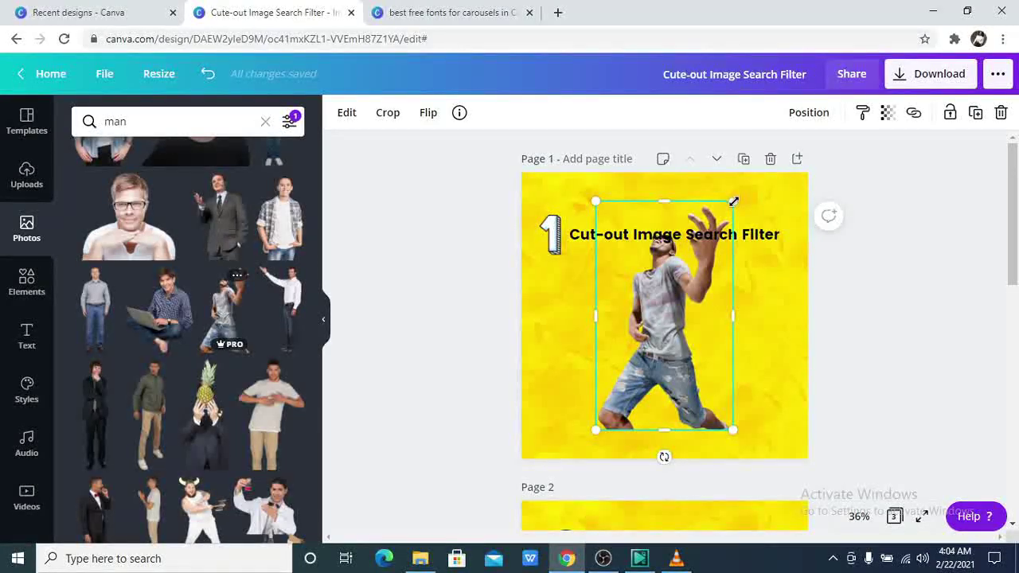
left_click_drag(732, 201, 677, 268)
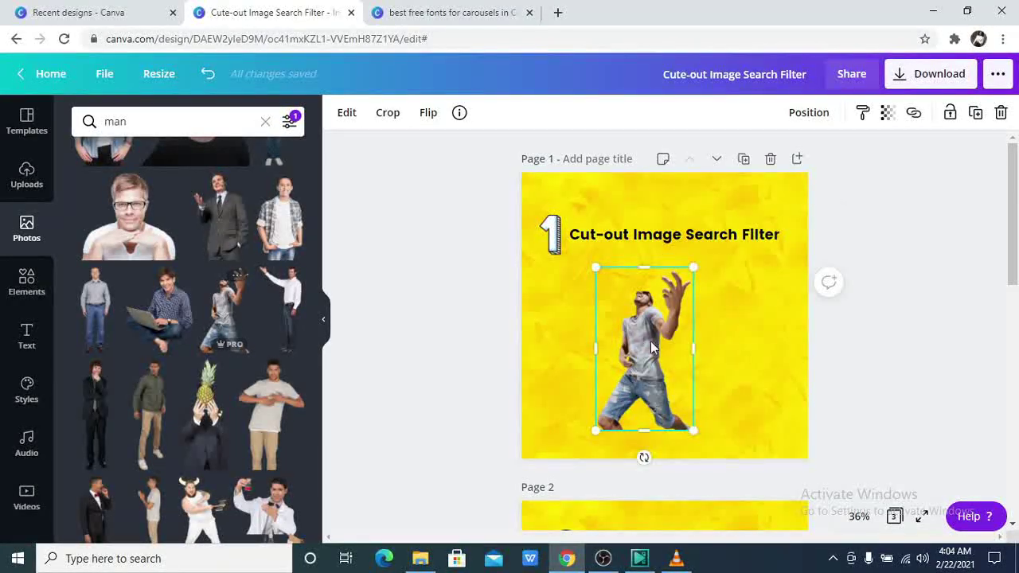
left_click_drag(642, 341, 661, 339)
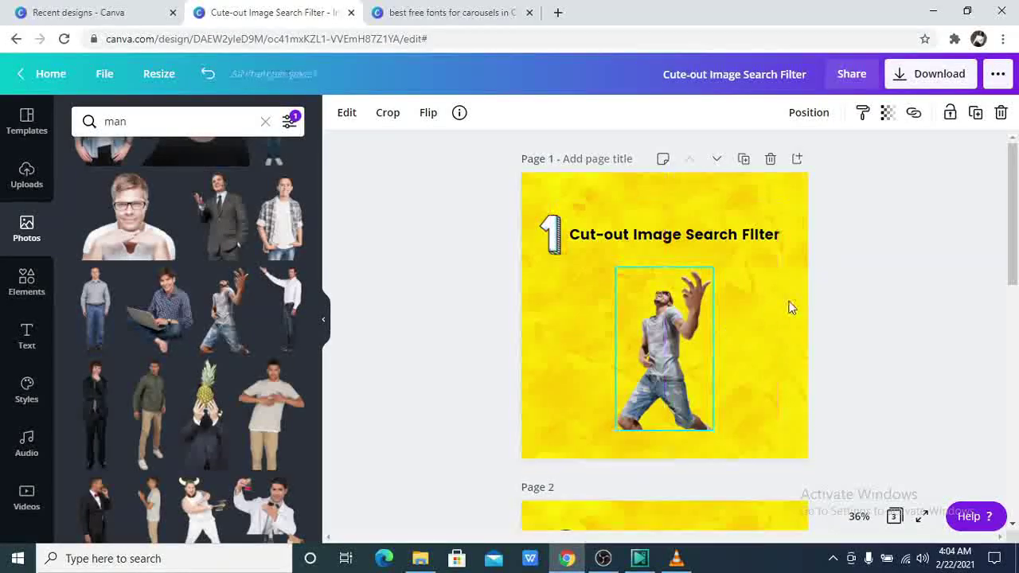
left_click(805, 297)
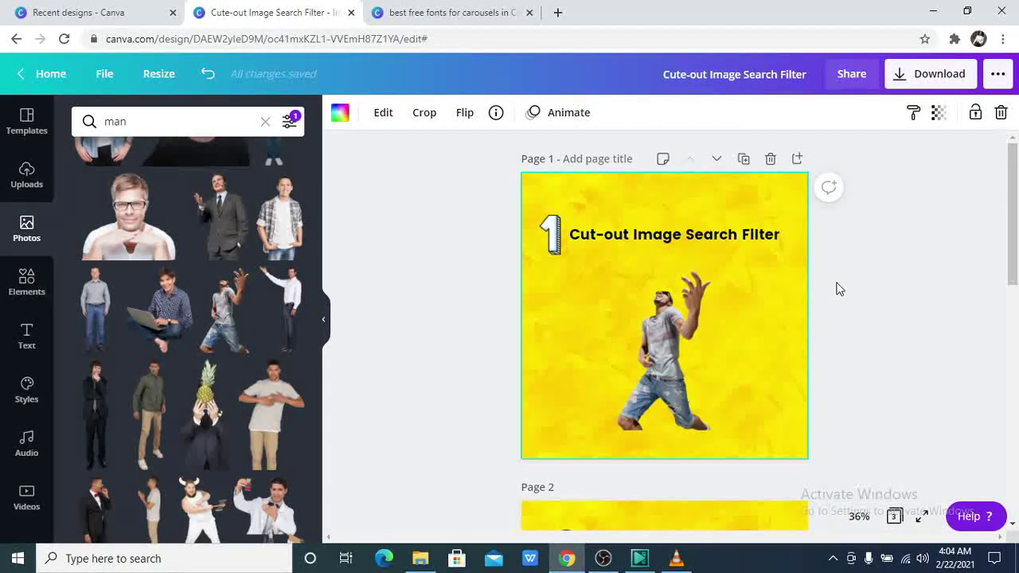
left_click(837, 290)
scroll(836, 290, "down", 5)
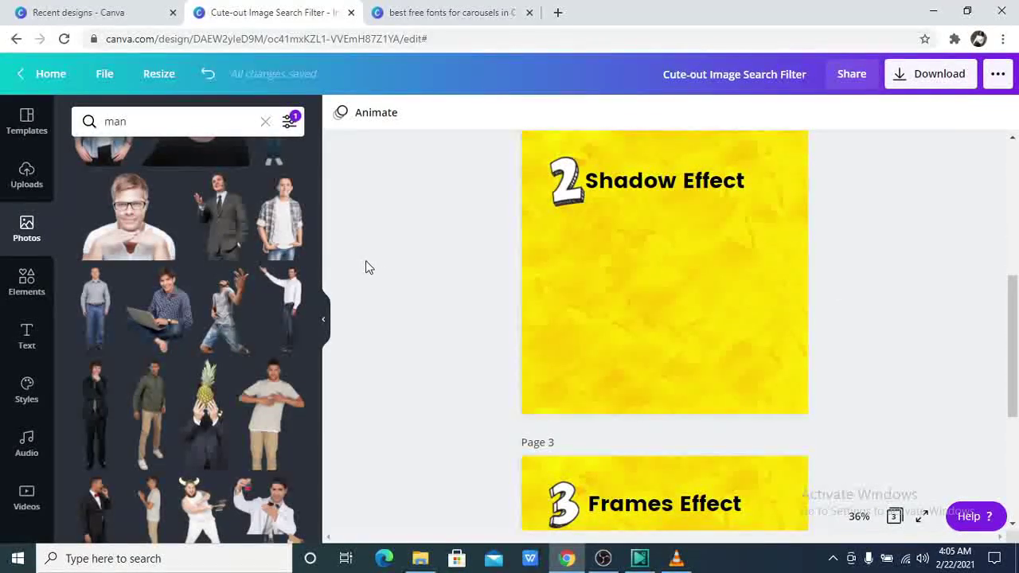
- Untick 'Cut-outs only' and scroll through the ordinary 'man' photo results
left_click(280, 125)
scroll(291, 203, "down", 3)
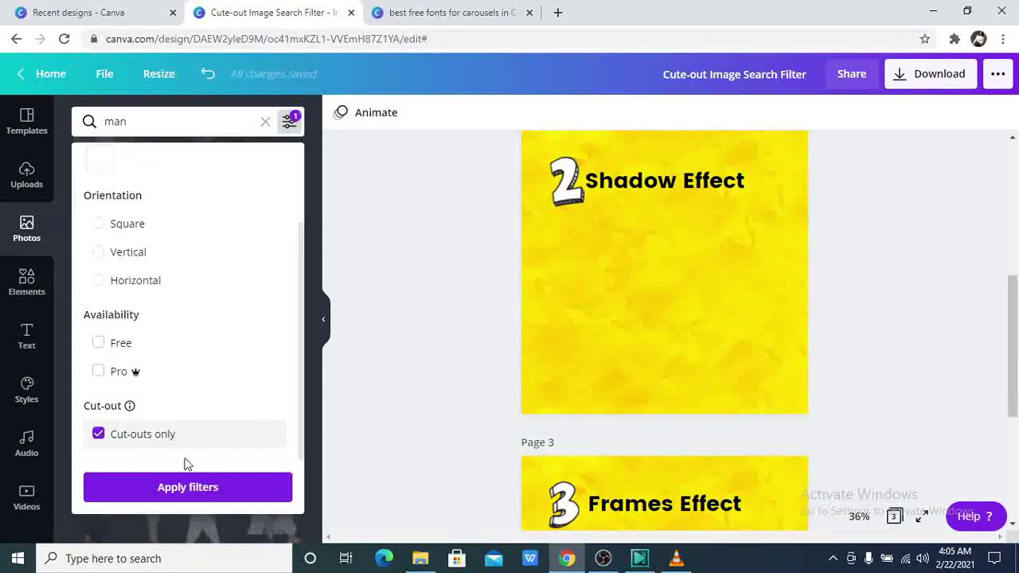
left_click(290, 121)
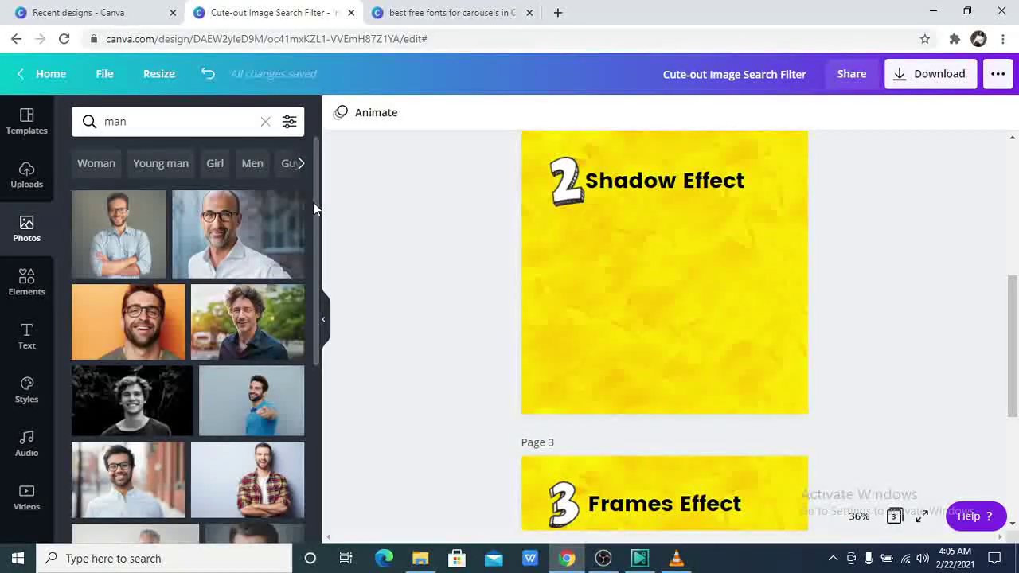
scroll(306, 211, "down", 2)
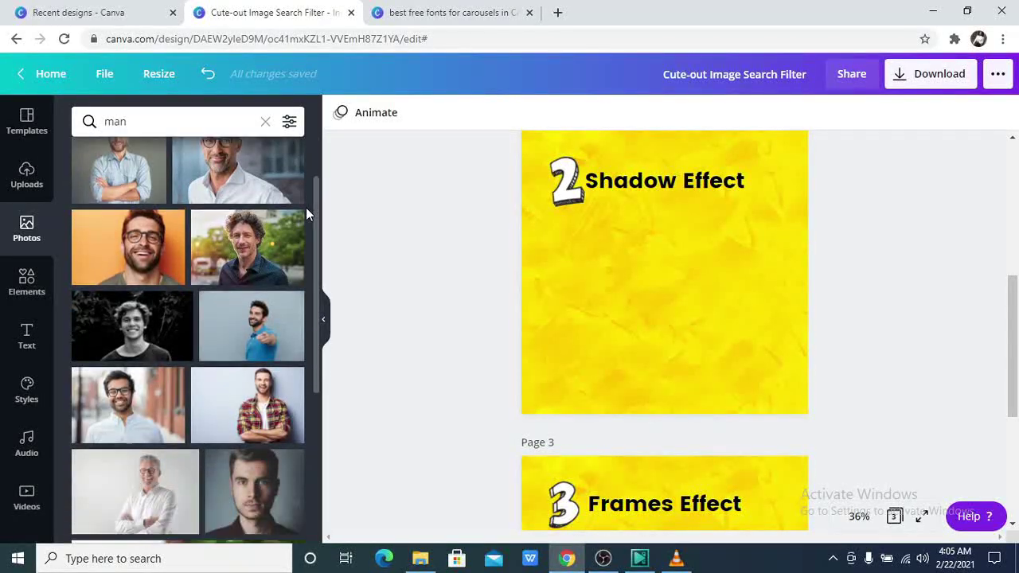
scroll(306, 213, "down", 3)
scroll(306, 213, "down", 3)
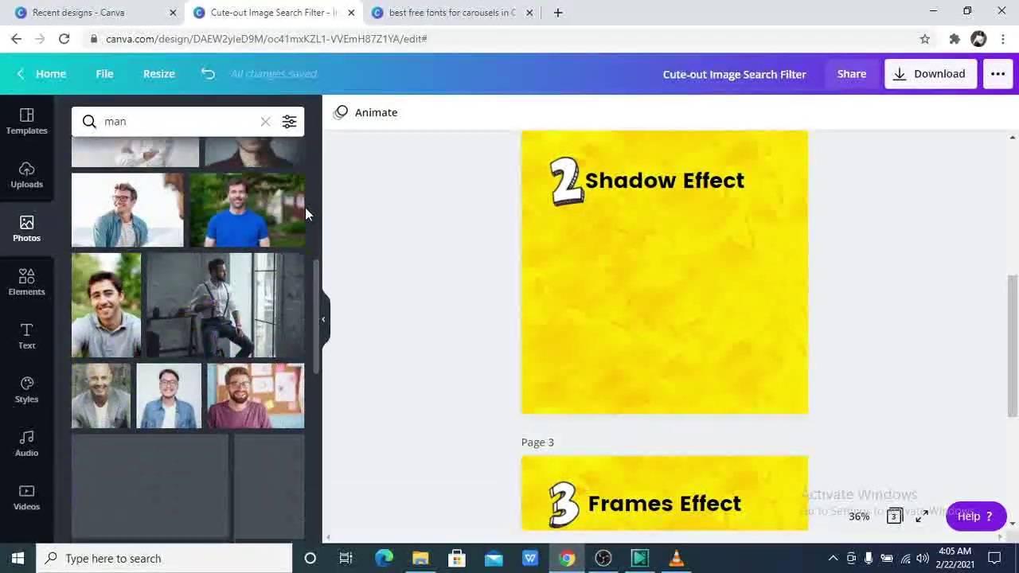
scroll(290, 206, "down", 2)
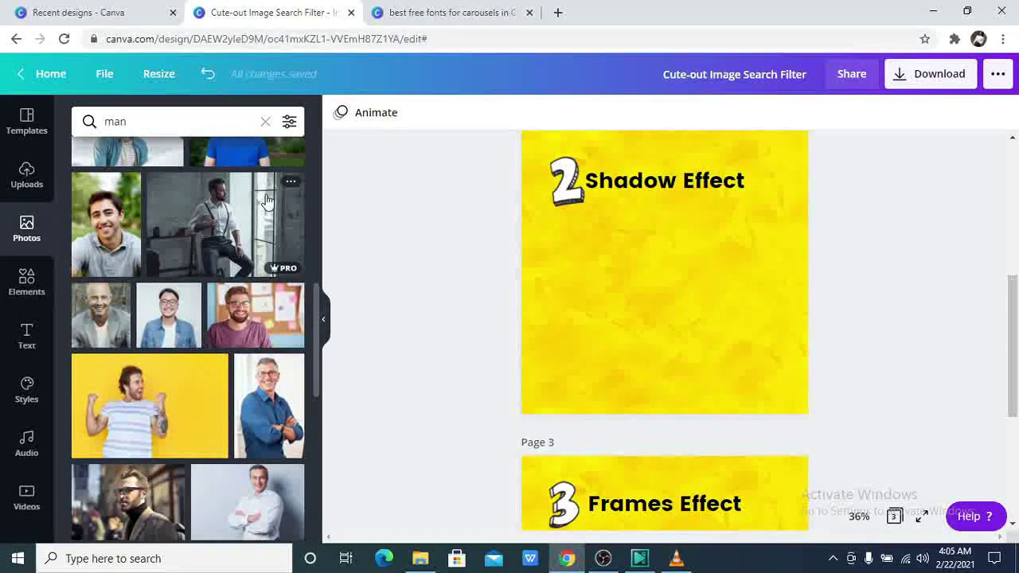
scroll(271, 193, "down", 2)
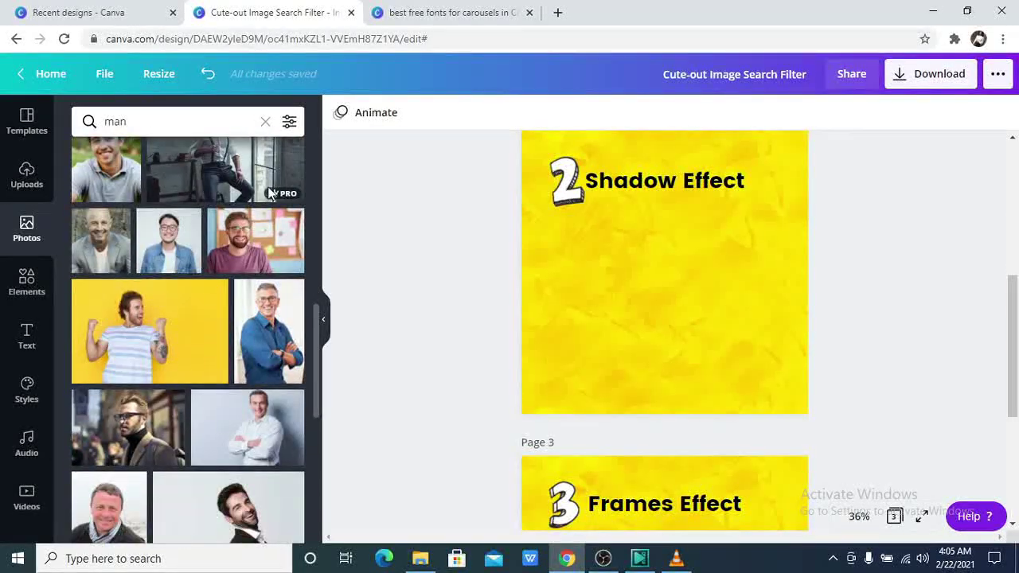
left_click(108, 131)
- Search photos for 'woman' and restrict the results to cut-outs only
type("wom")
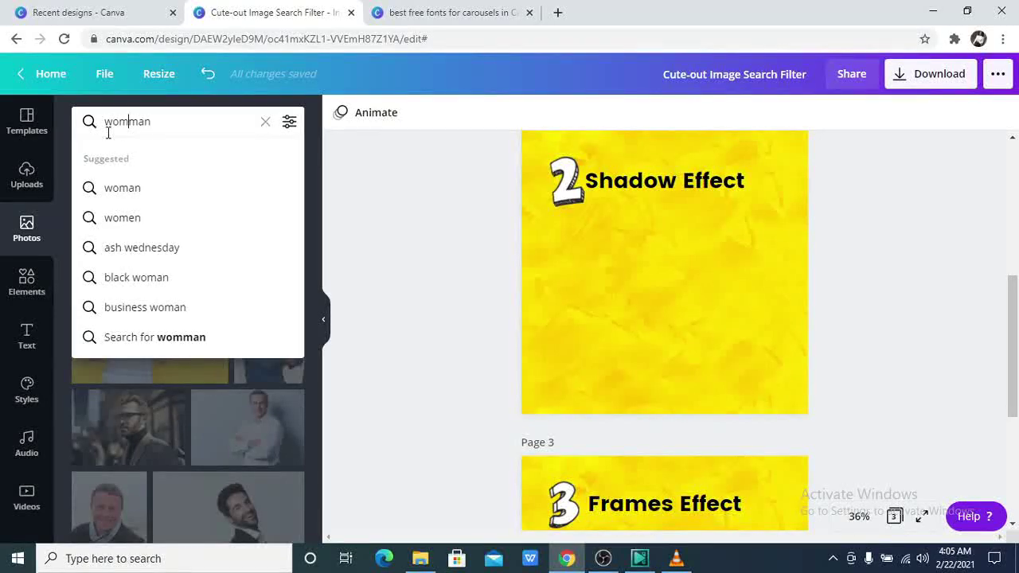
key("Return")
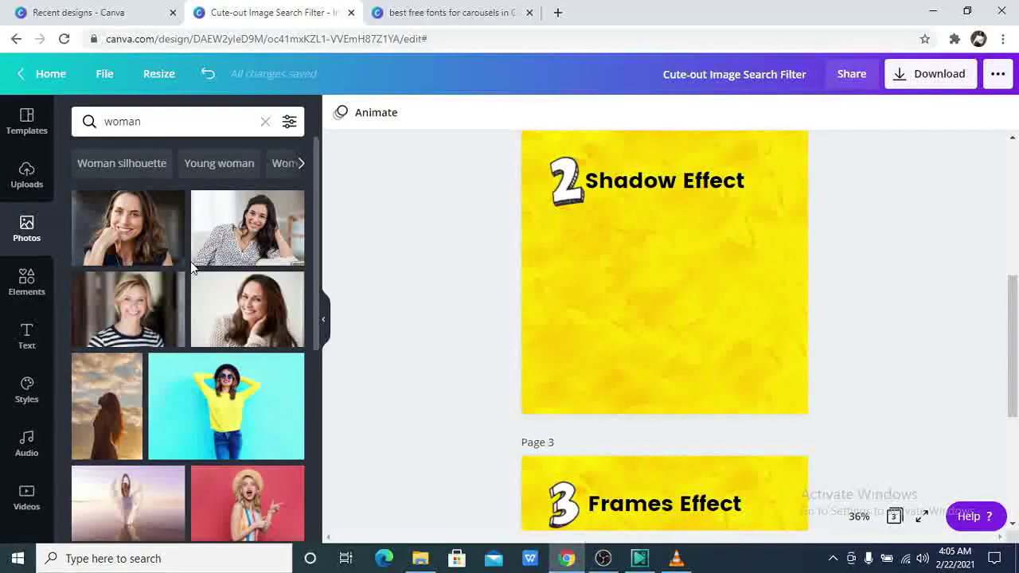
scroll(190, 267, "down", 1)
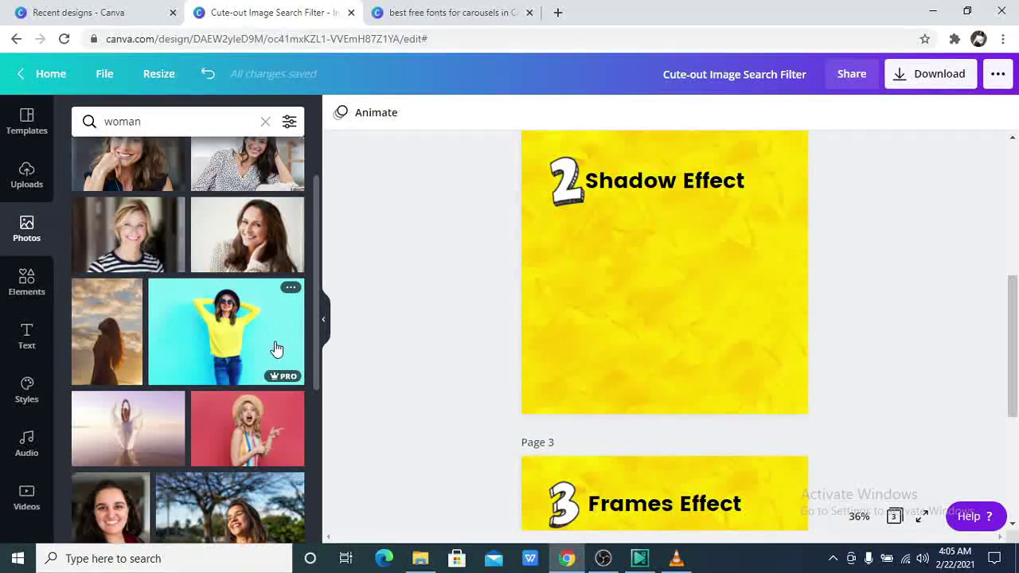
left_click(289, 121)
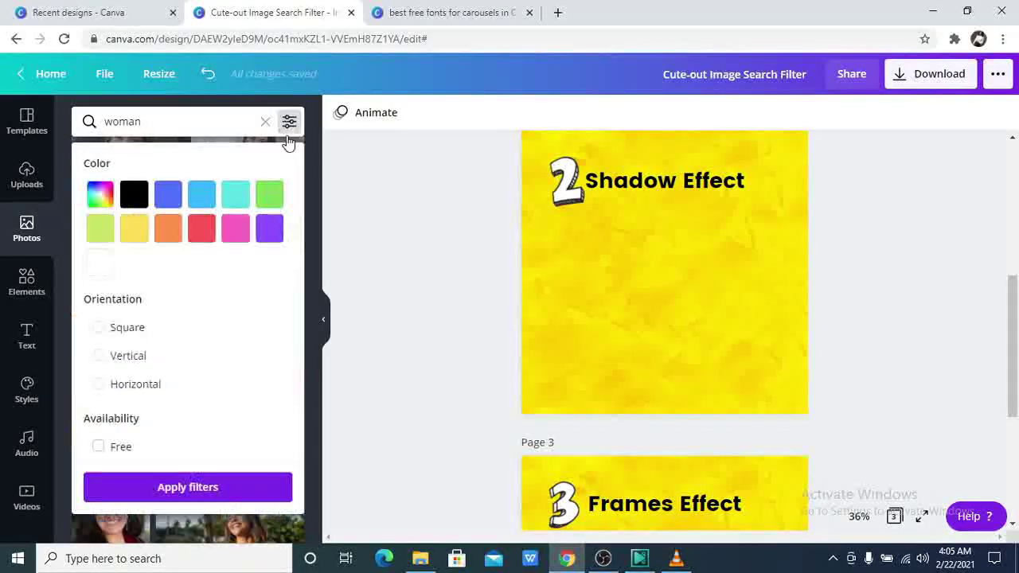
scroll(286, 353, "down", 2)
left_click(246, 434)
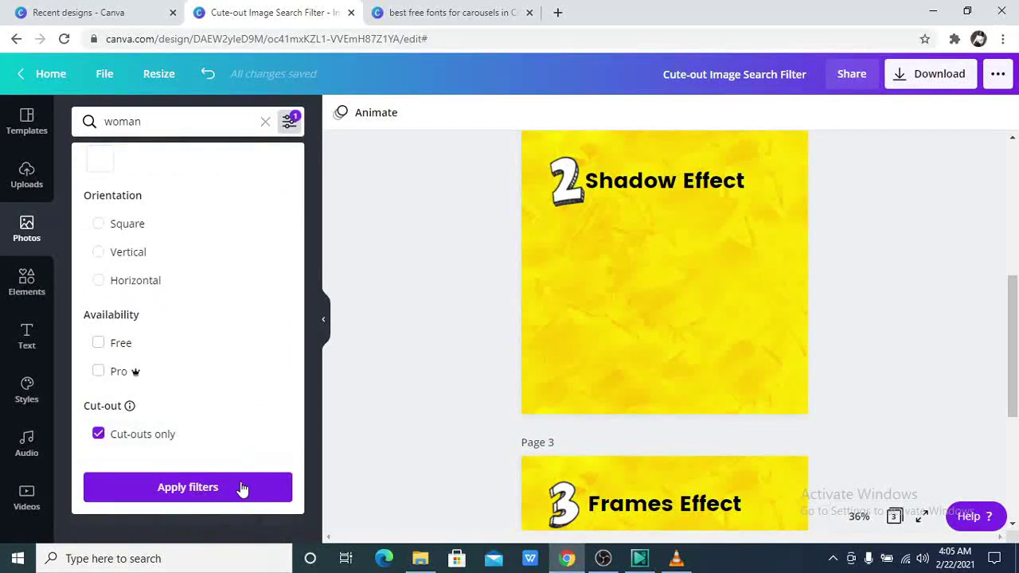
left_click(242, 489)
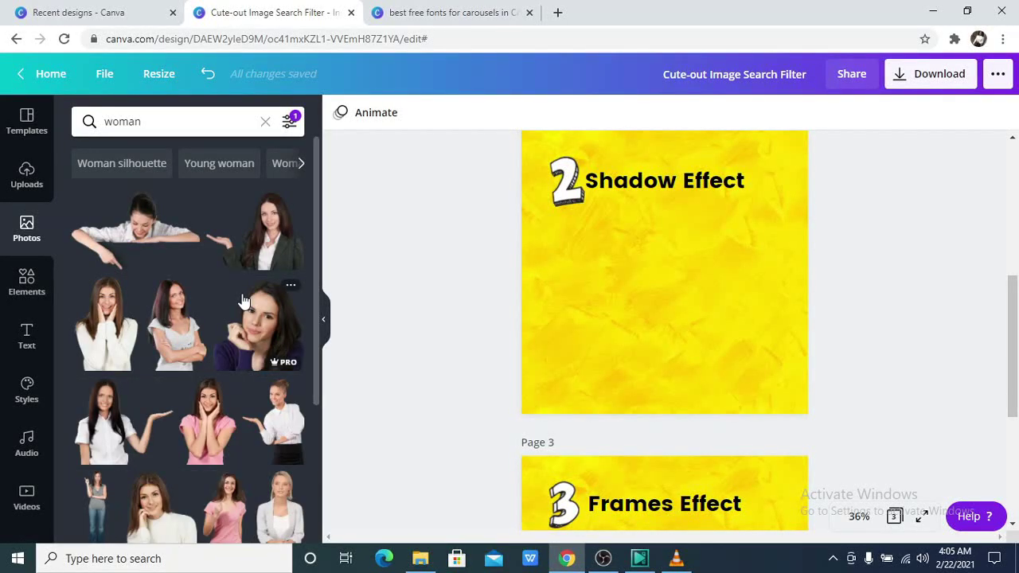
scroll(242, 295, "down", 2)
scroll(242, 294, "down", 1)
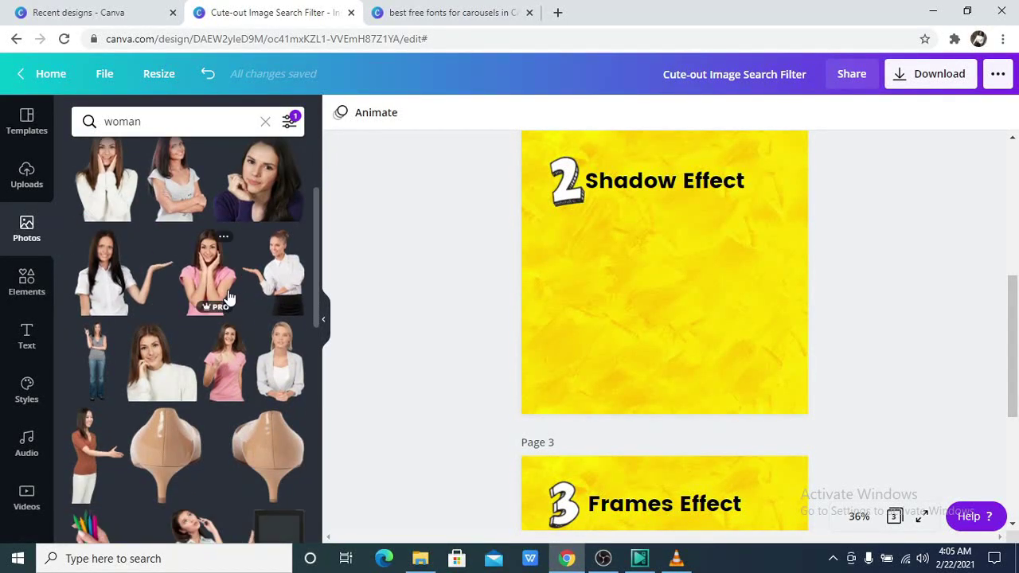
- Add the pink-shirt woman cut-out to Page 2, resize it and place it at the bottom
left_click(229, 296)
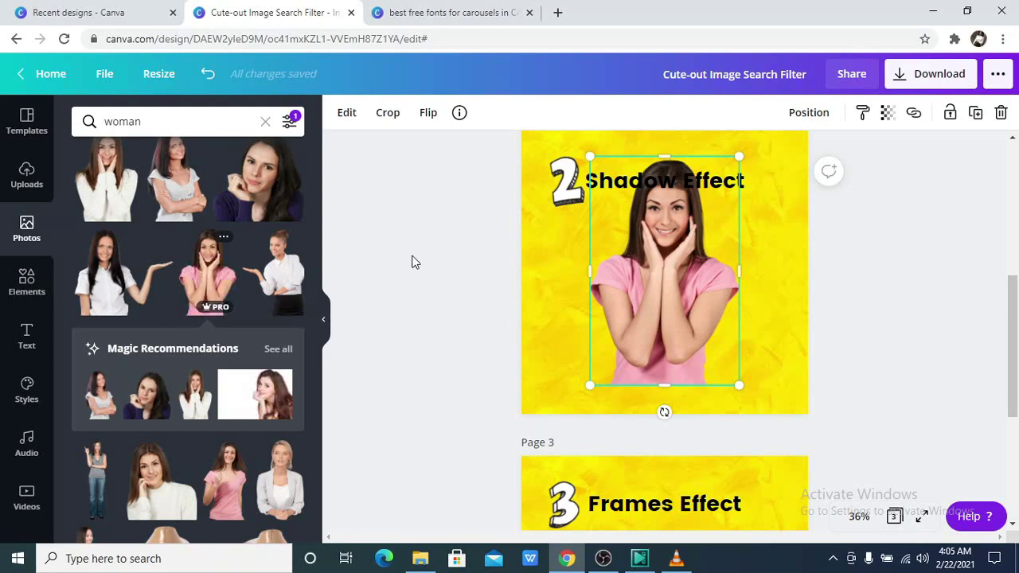
left_click(383, 287)
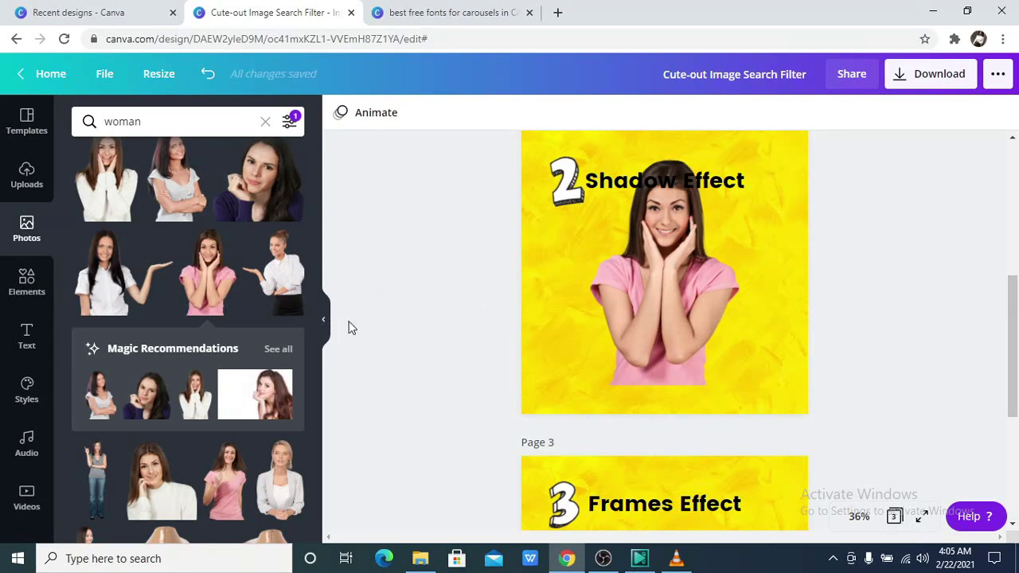
left_click(325, 319)
left_click(484, 329)
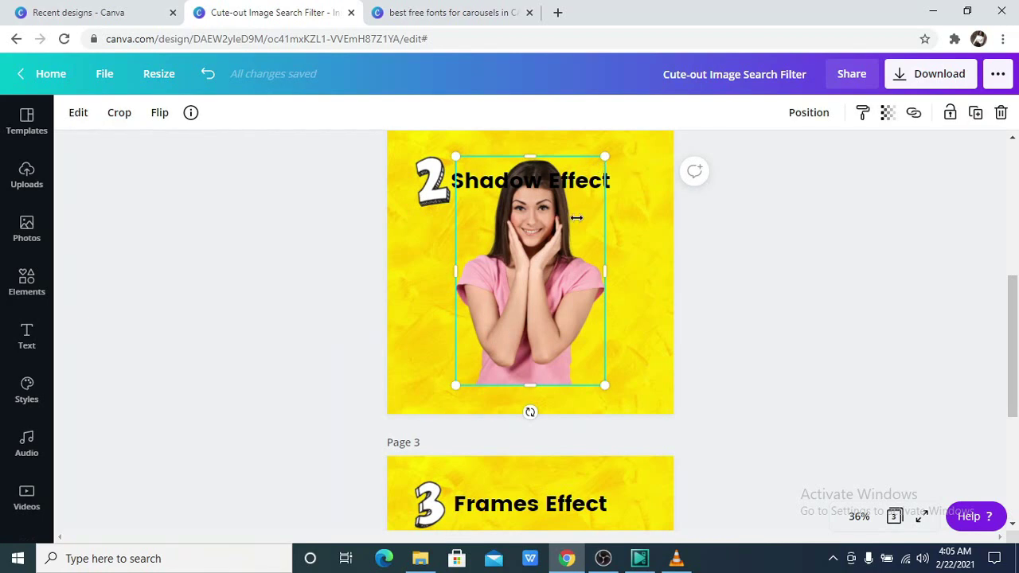
left_click_drag(606, 157, 552, 236)
left_click_drag(521, 309, 532, 339)
left_click_drag(562, 272, 601, 244)
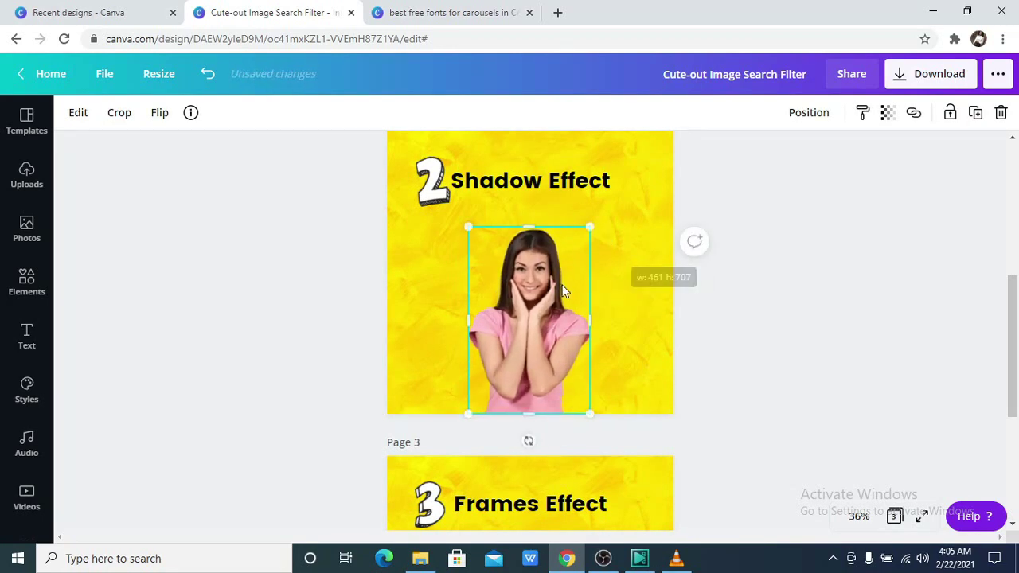
left_click(243, 218)
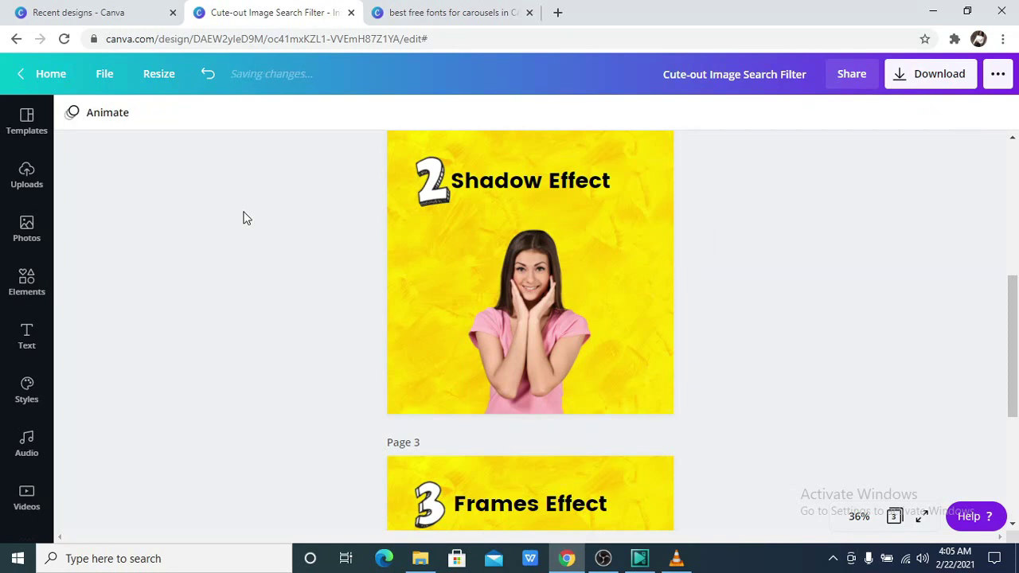
- Give the woman cut-out a Glow shadow from the full Shadows list
left_click(551, 316)
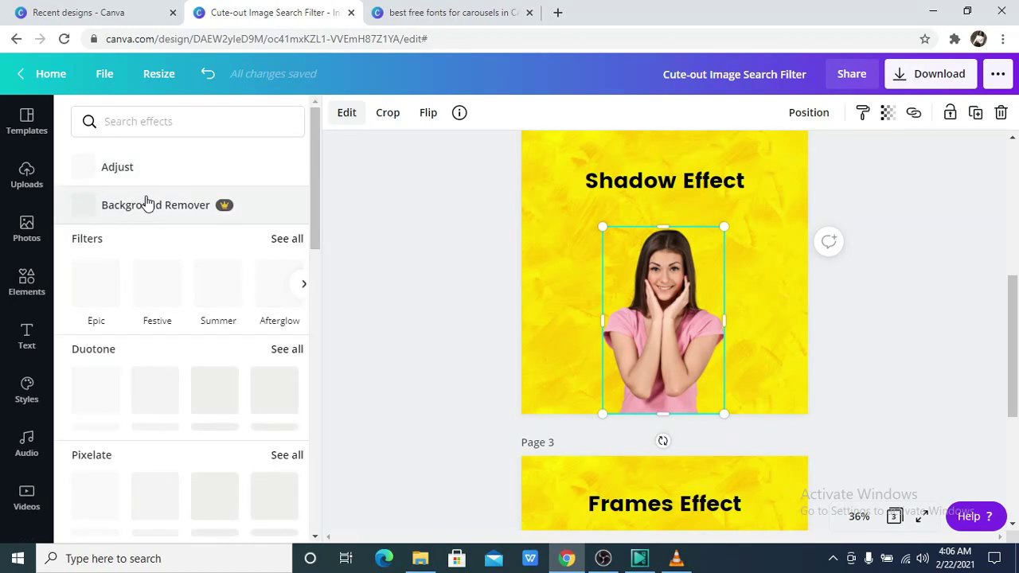
scroll(147, 202, "down", 2)
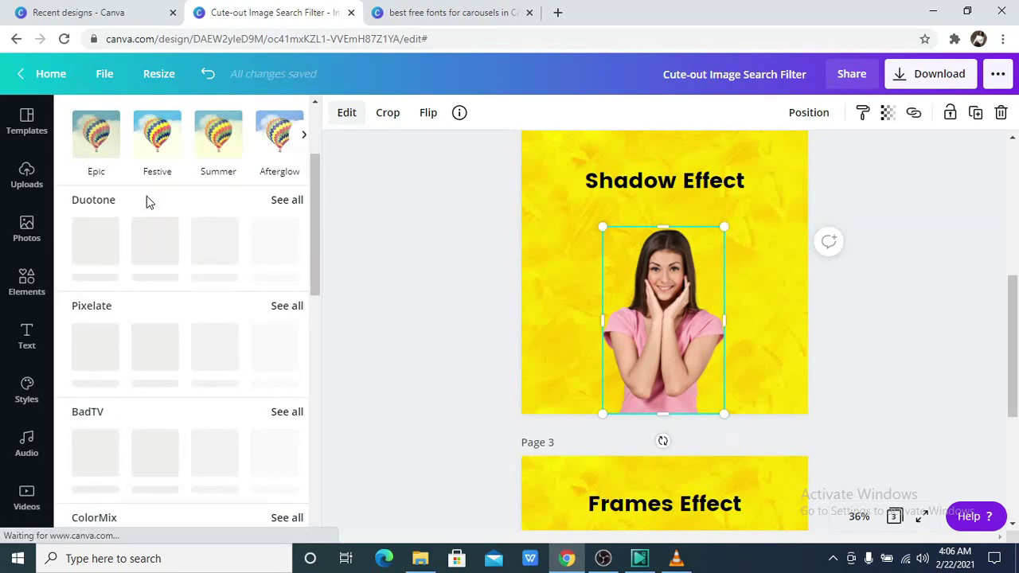
scroll(146, 202, "down", 8)
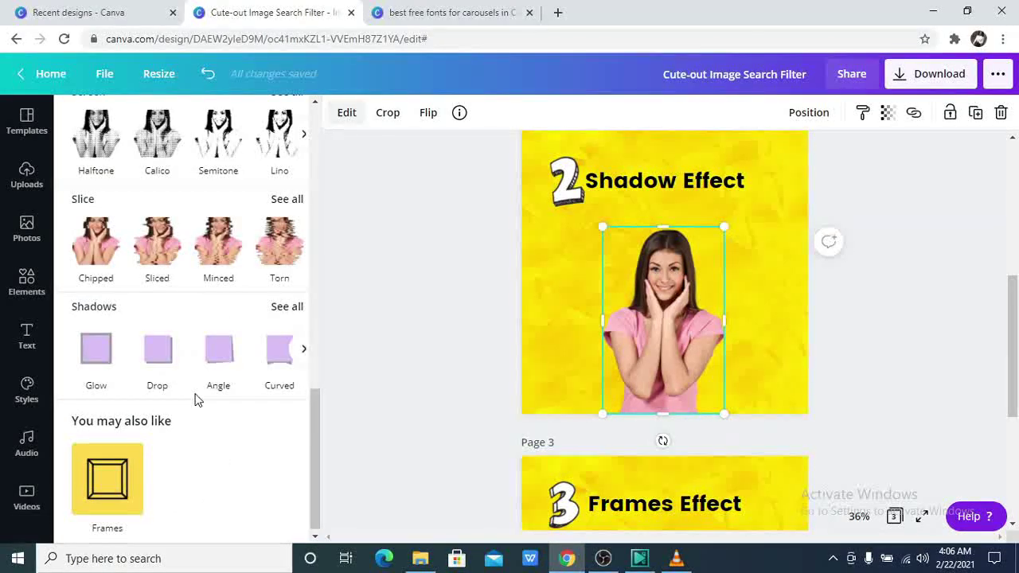
left_click(280, 317)
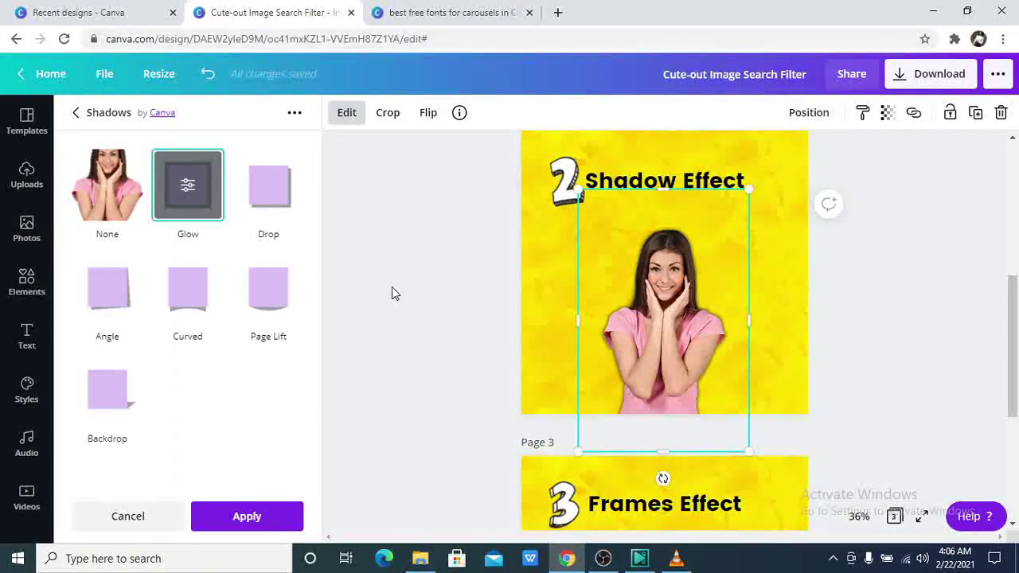
left_click(560, 261)
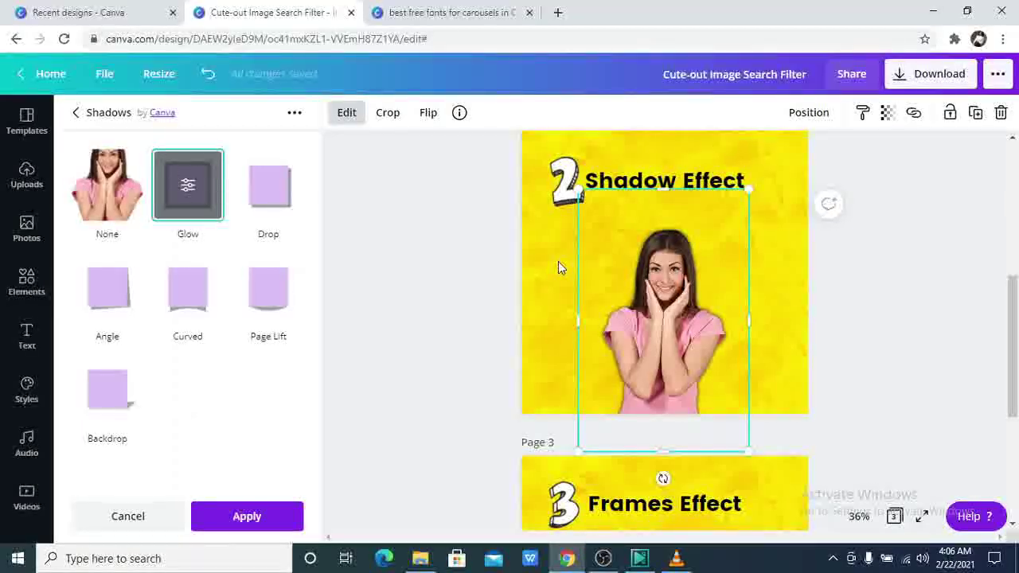
- Reselect the woman cut-out and reopen the full Shadows list
left_click(638, 229)
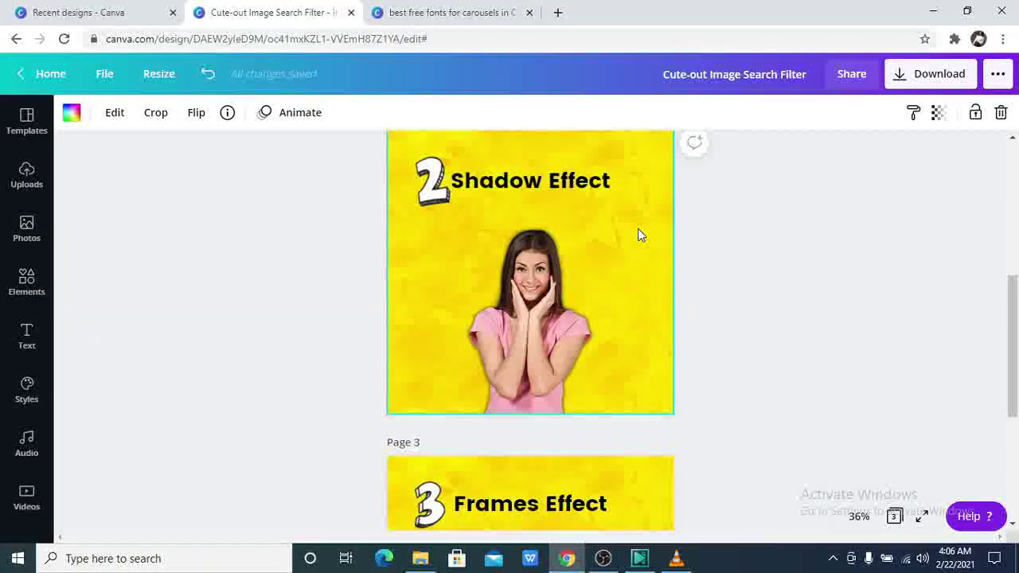
left_click(520, 279)
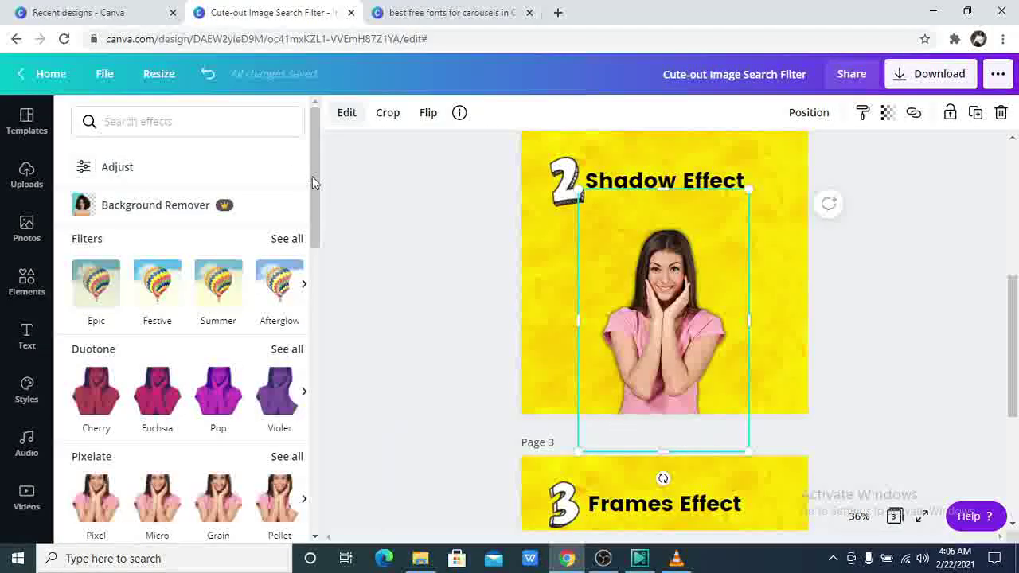
scroll(283, 176, "down", 10)
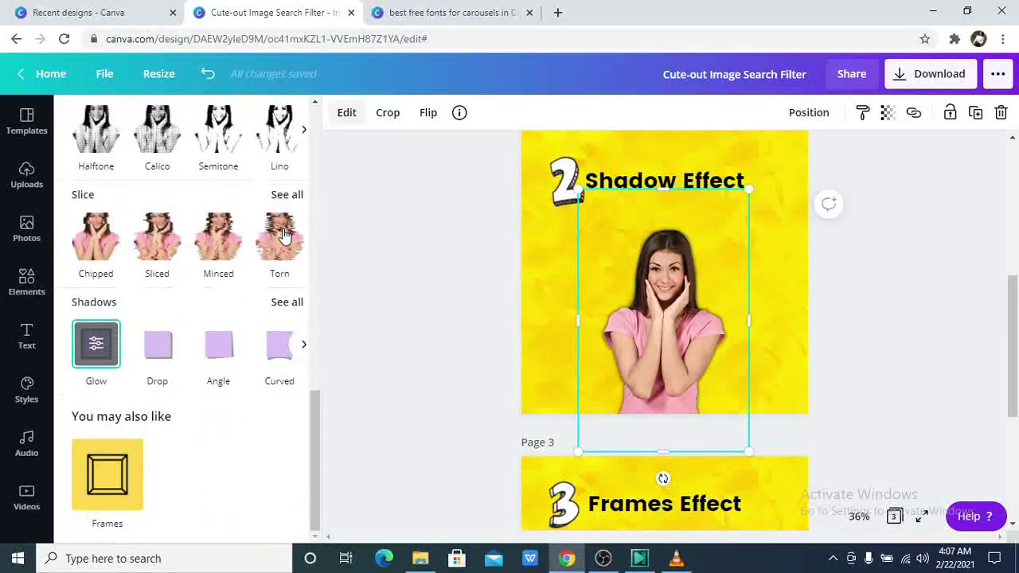
left_click(286, 303)
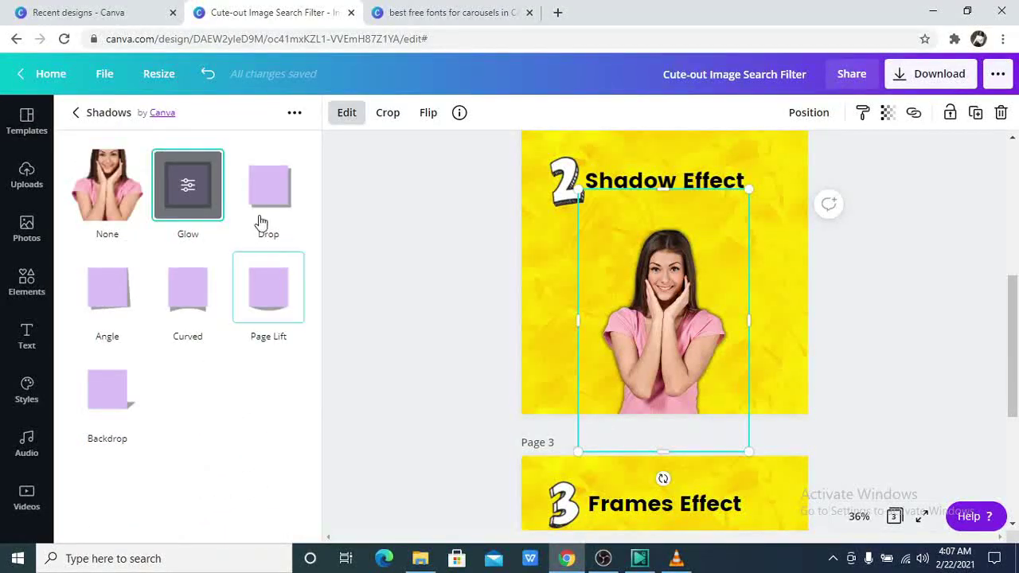
- Set the Glow shadow's transparency to 60 and its colour to red #CF1F1F
left_click(189, 188)
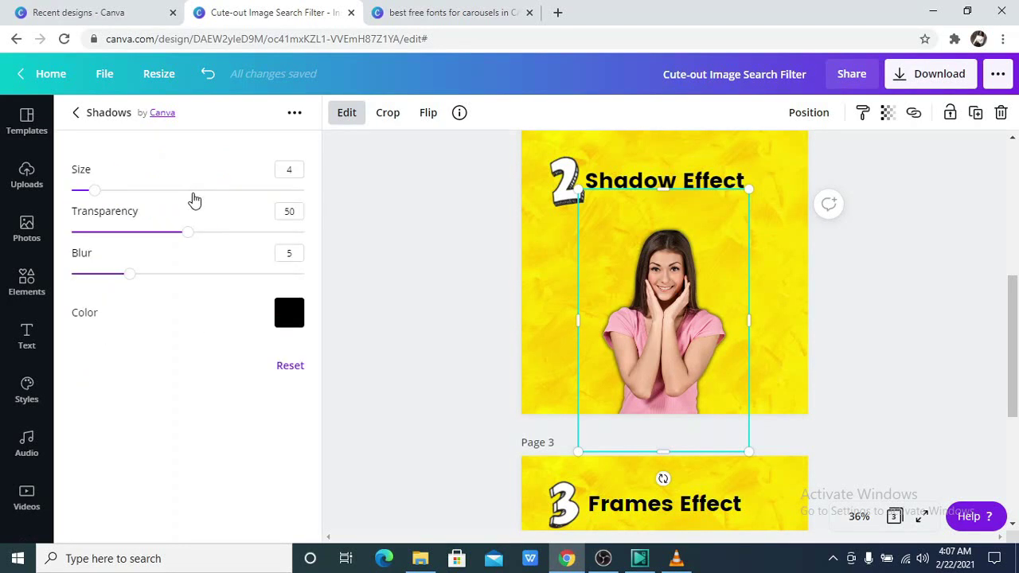
left_click_drag(200, 241, 216, 256)
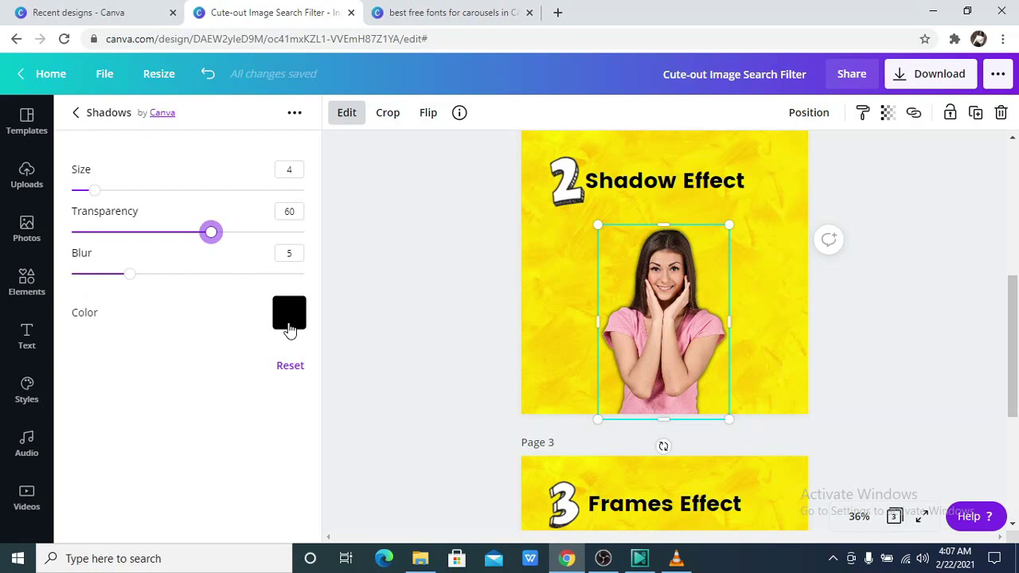
left_click(289, 314)
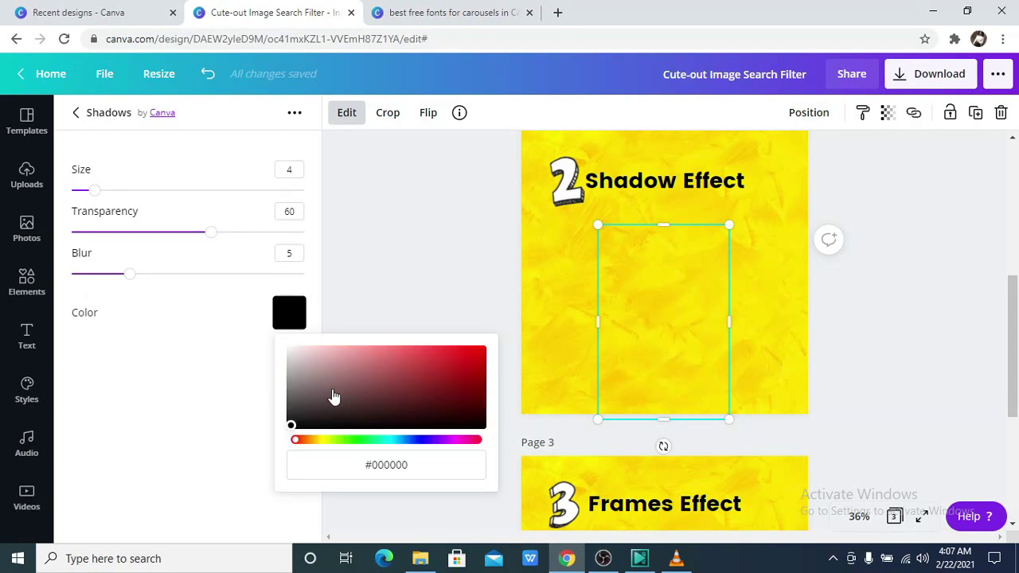
left_click_drag(293, 426, 458, 364)
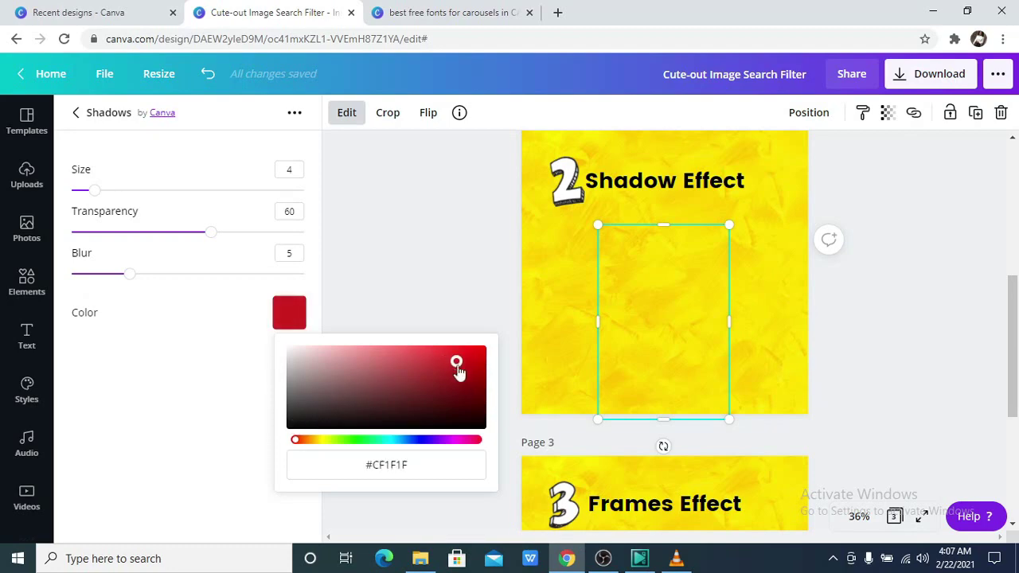
left_click(250, 383)
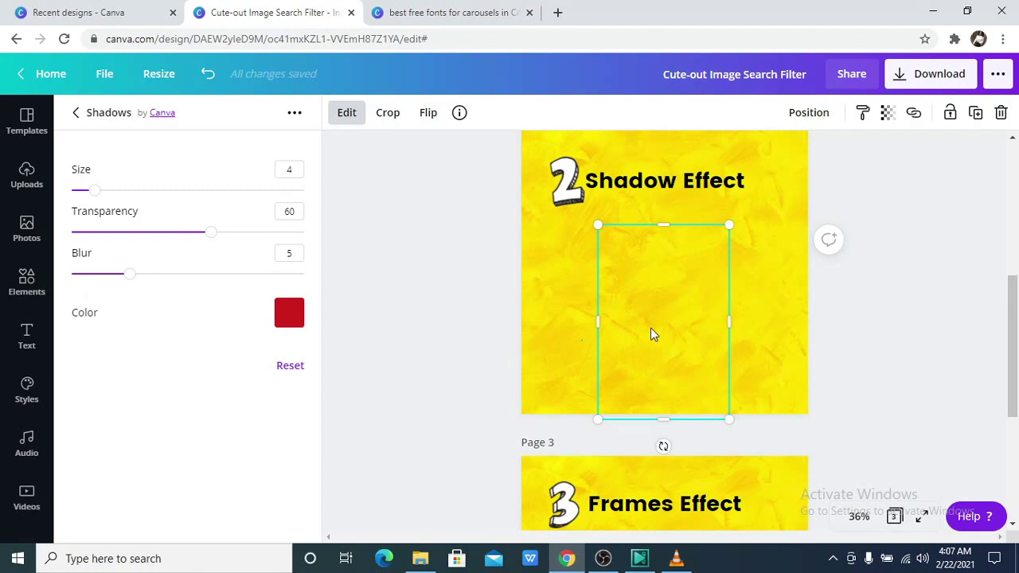
key("Escape")
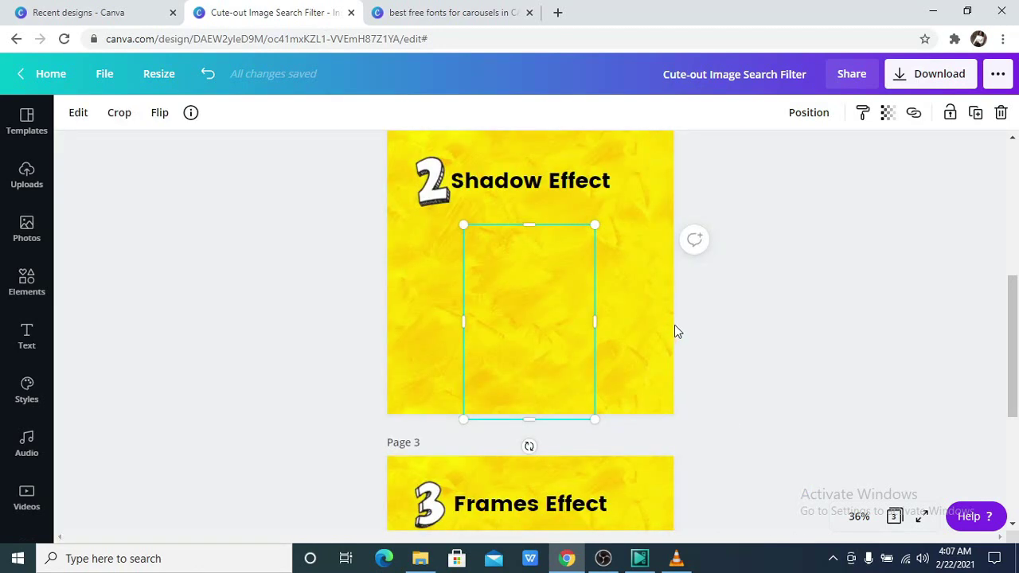
- Delete the empty photo frame from Page 2
left_click(640, 332)
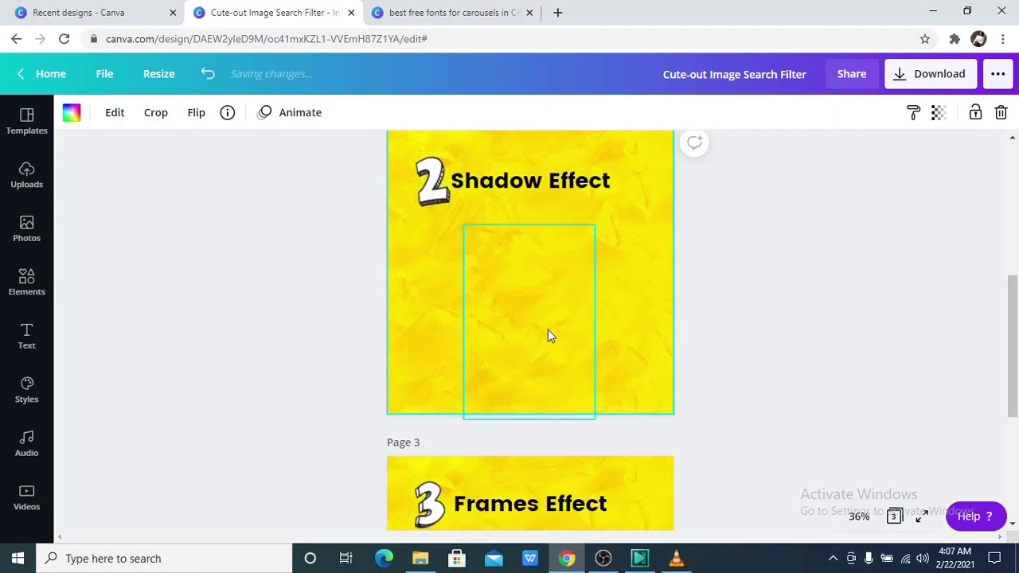
left_click(510, 330)
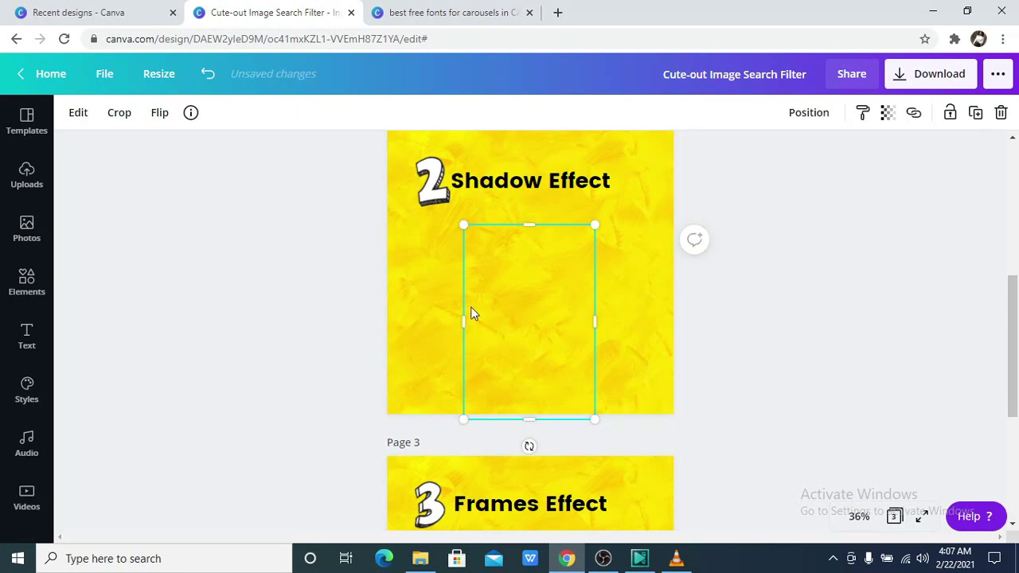
left_click(429, 311)
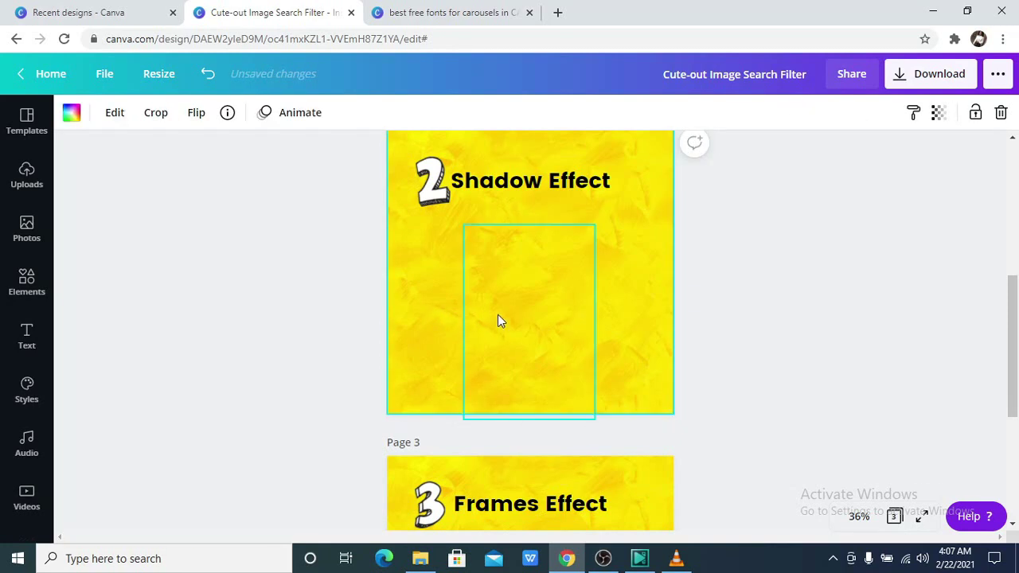
left_click(491, 321)
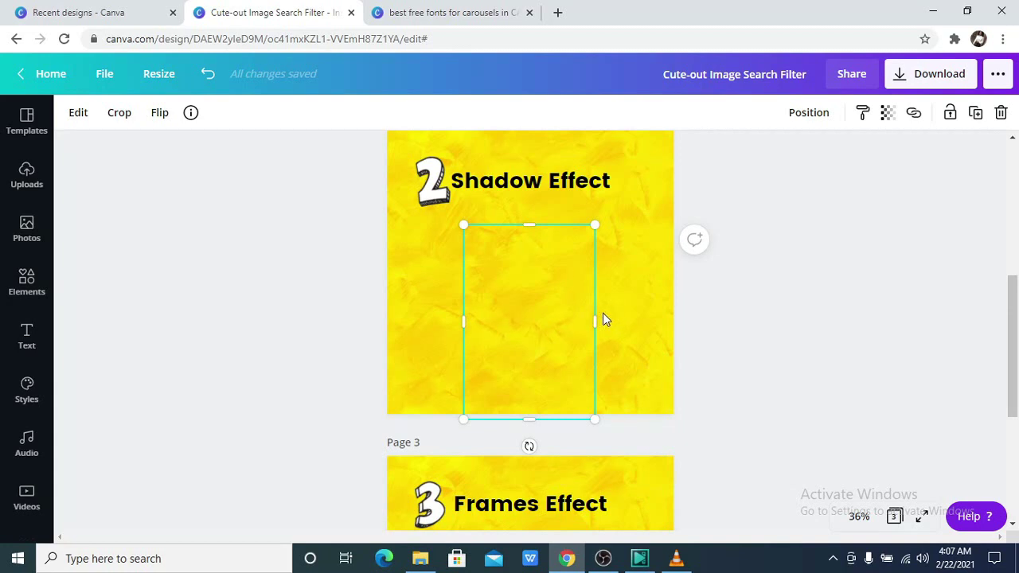
key("Delete")
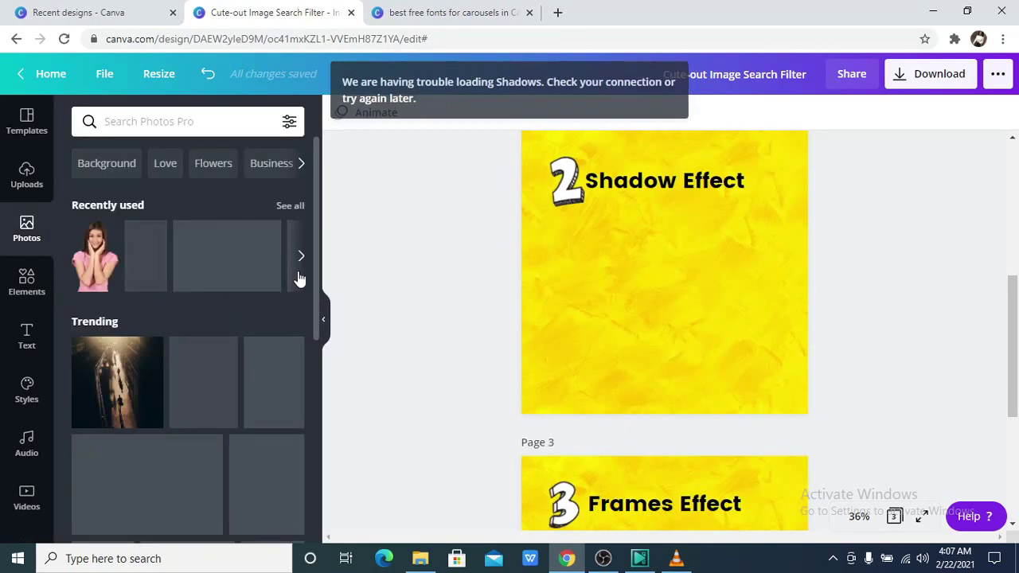
- Re-add the pink-shirt woman cut-out to Page 2 and select it
left_click(96, 254)
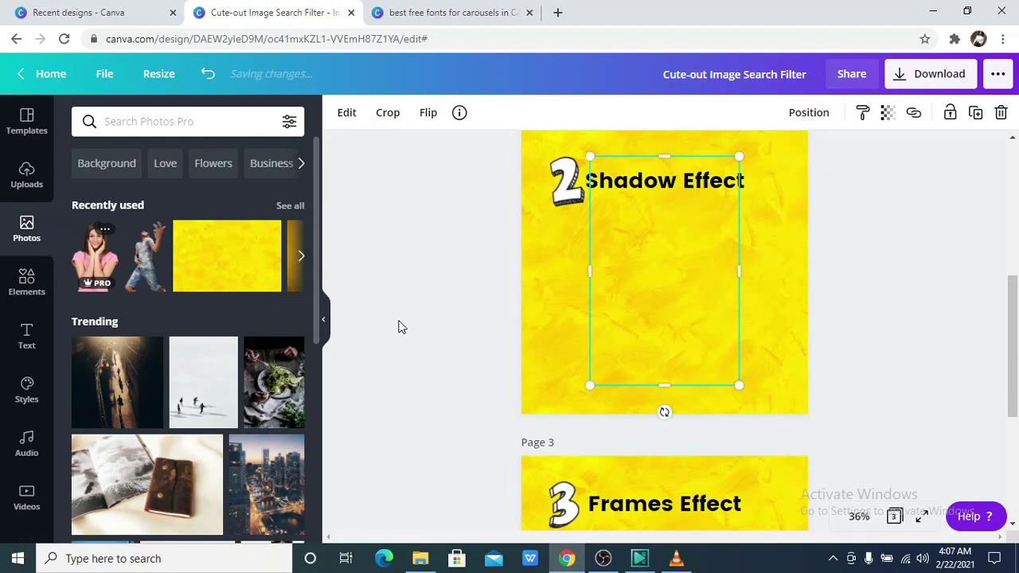
left_click(480, 326)
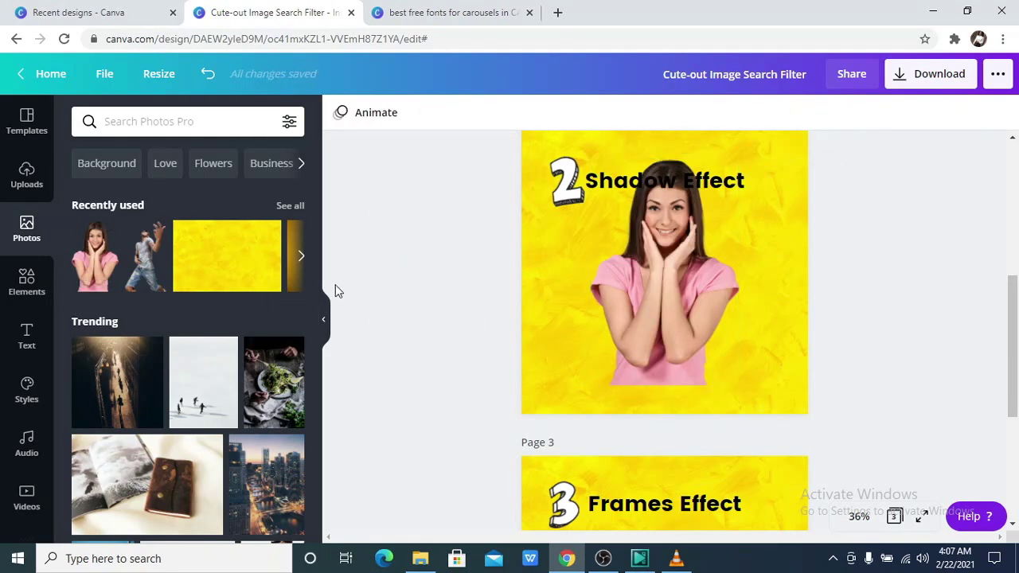
left_click(322, 326)
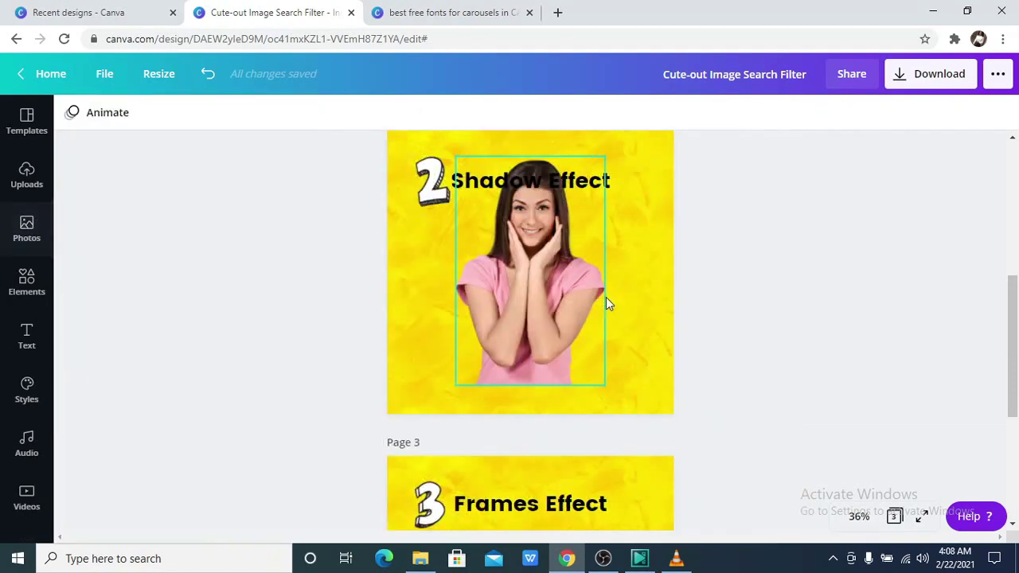
left_click(565, 301)
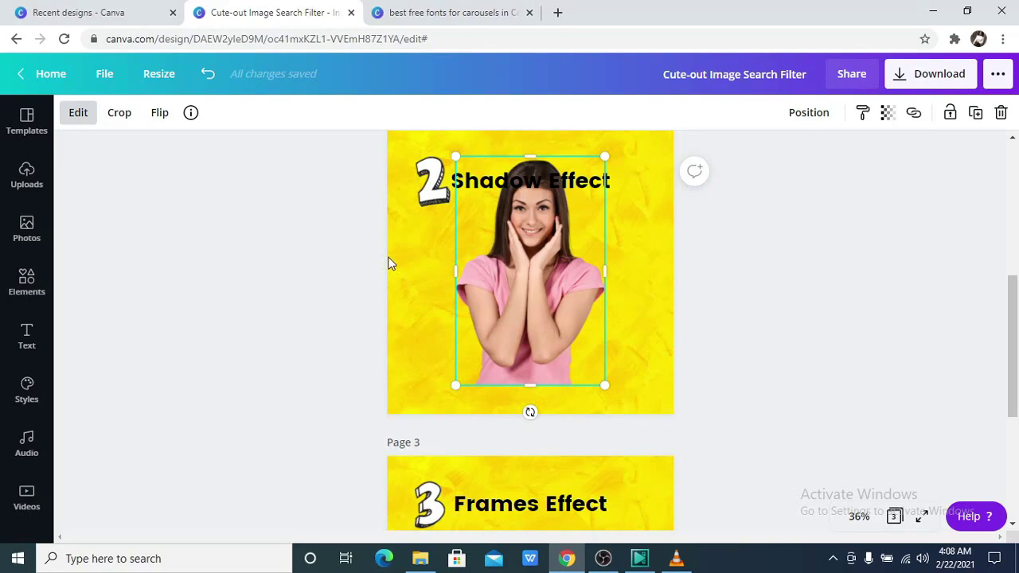
- Give the woman cut-out a Drop shadow and nudge it slightly lower
scroll(307, 274, "down", 3)
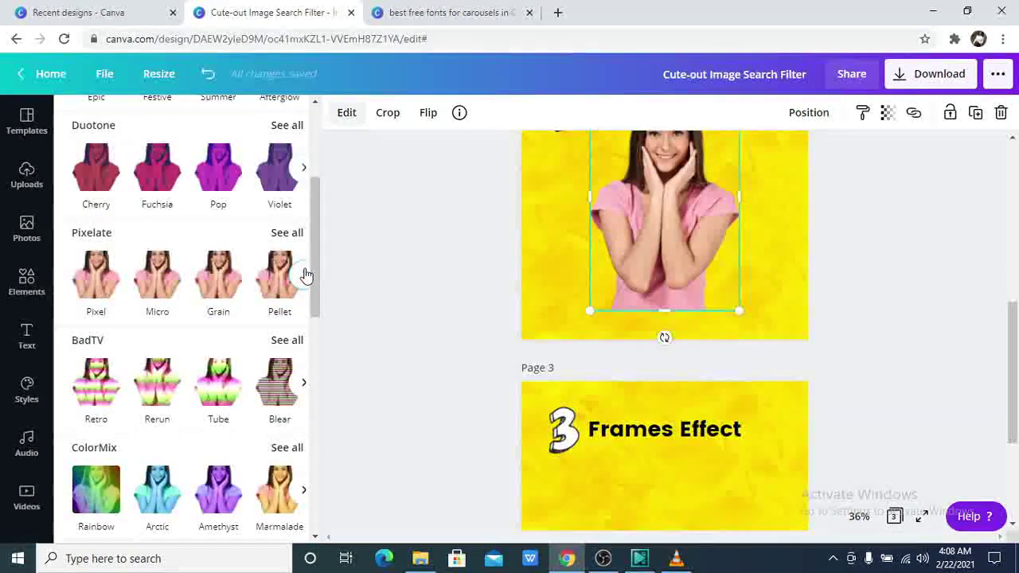
left_click(305, 274)
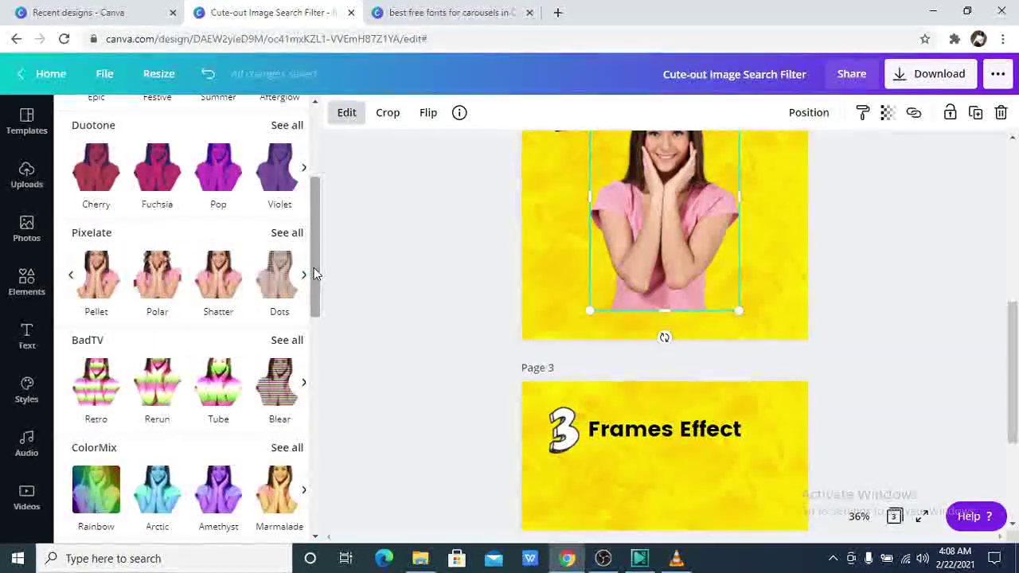
left_click_drag(314, 274, 289, 516)
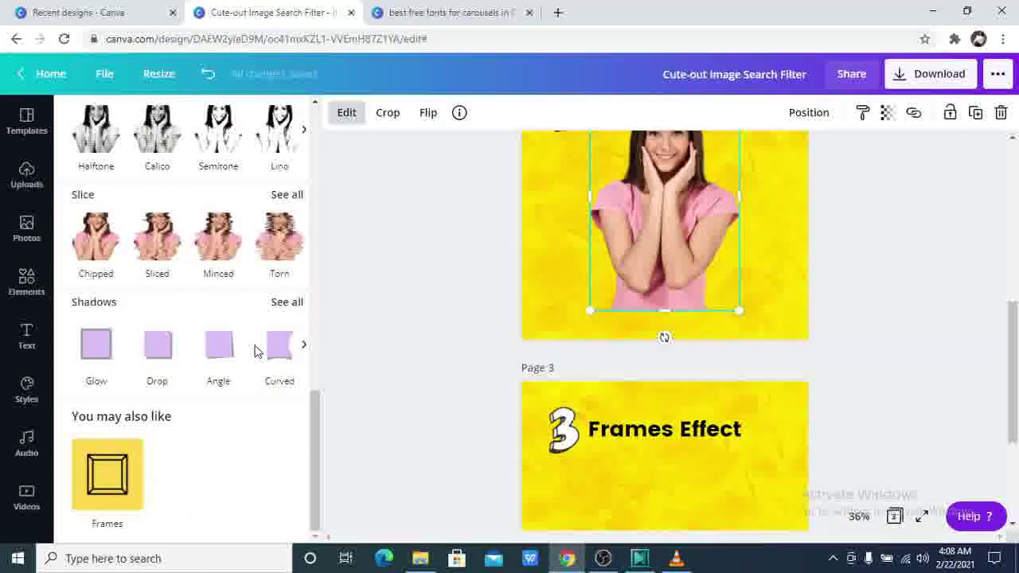
left_click(286, 303)
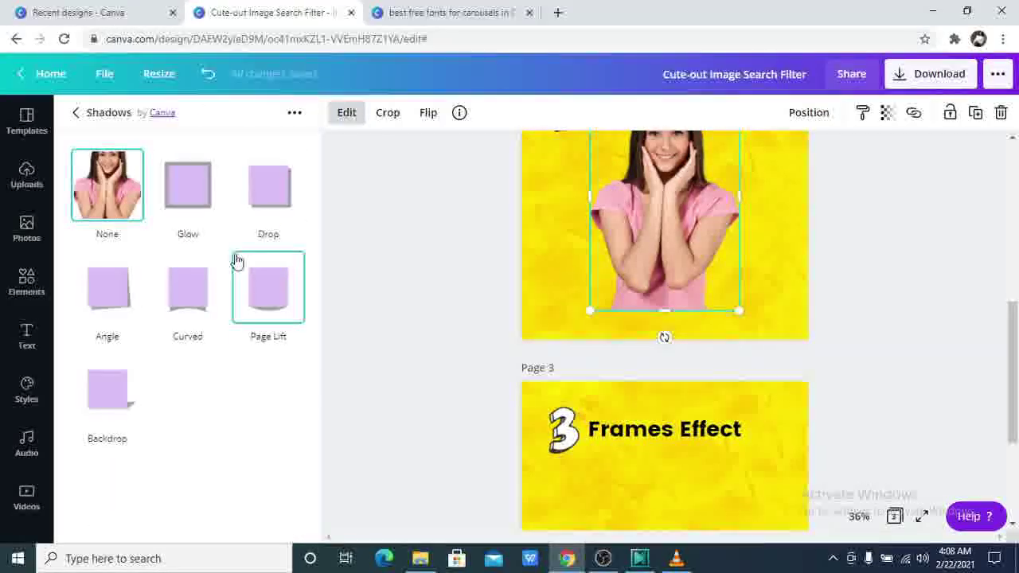
left_click(268, 220)
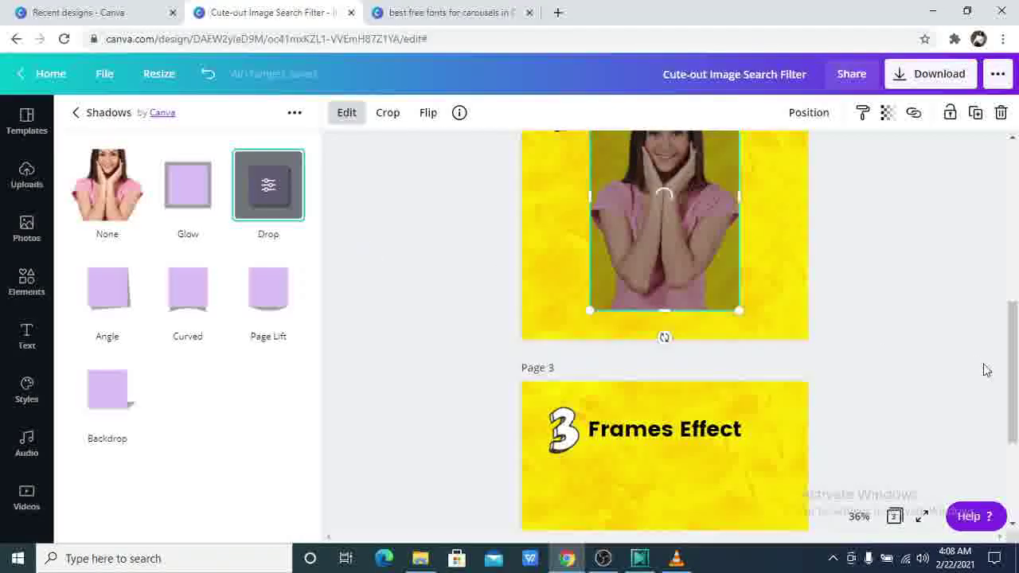
scroll(955, 351, "up", 1)
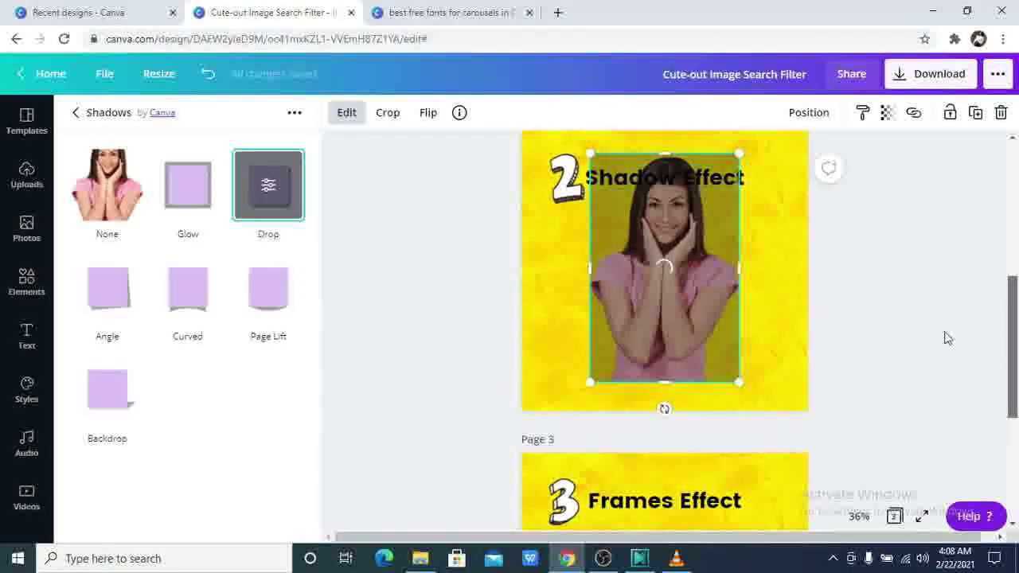
key("Escape")
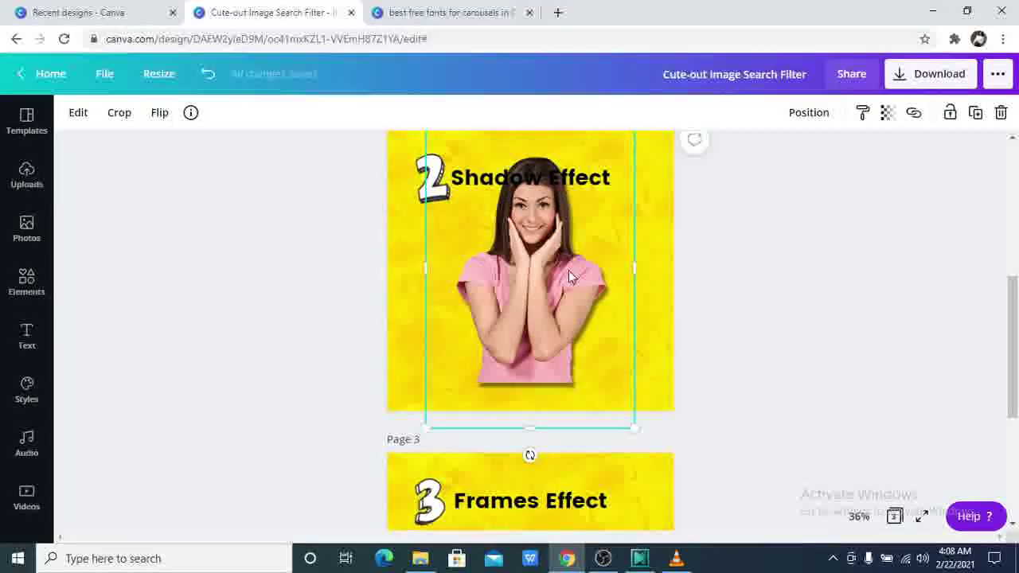
mouse_move(569, 276)
left_mouse_down()
mouse_move(562, 298)
mouse_move(579, 282)
left_mouse_up()
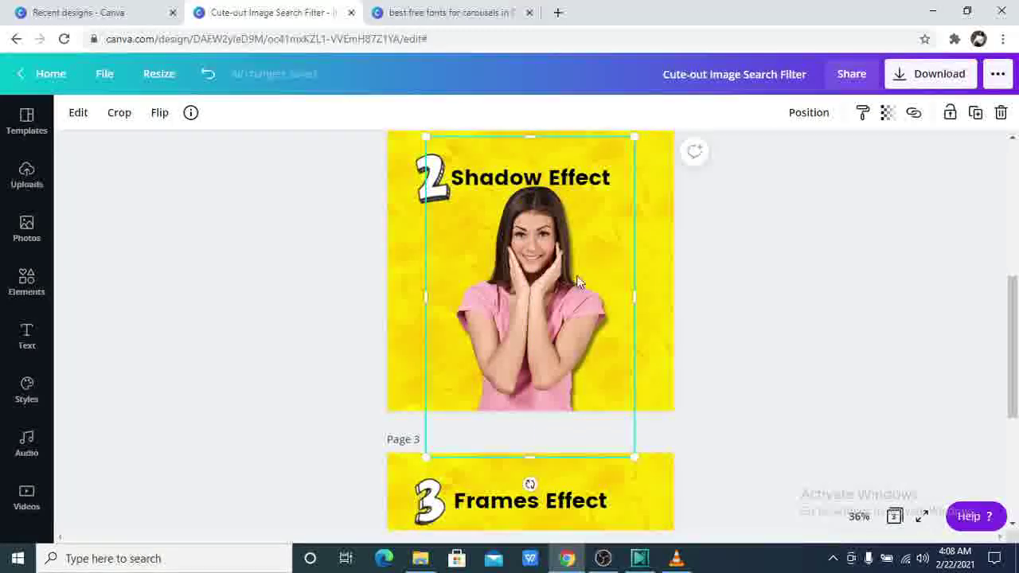
- Reselect the woman photo and open its editing effects
left_click(410, 310)
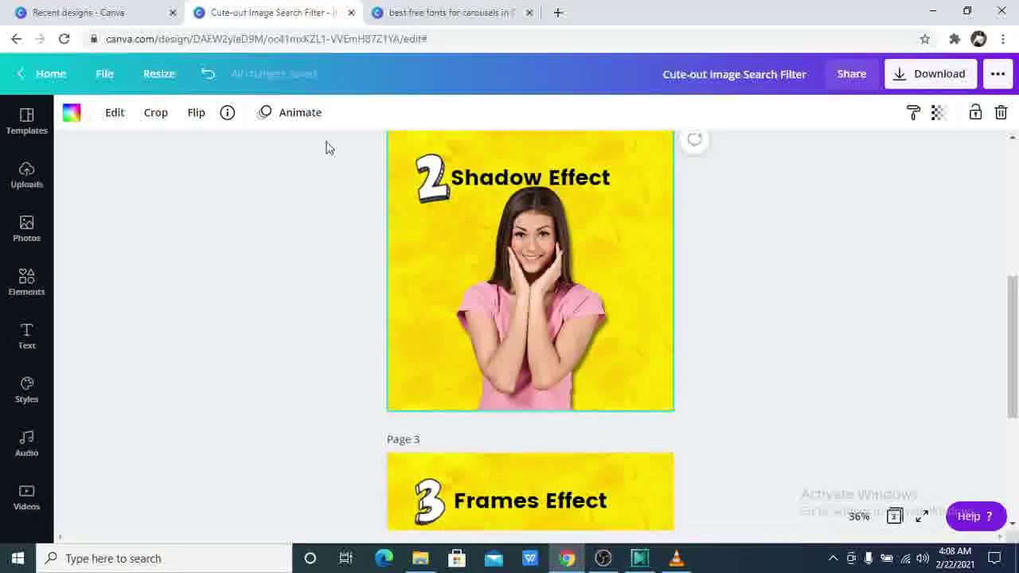
left_click(499, 235)
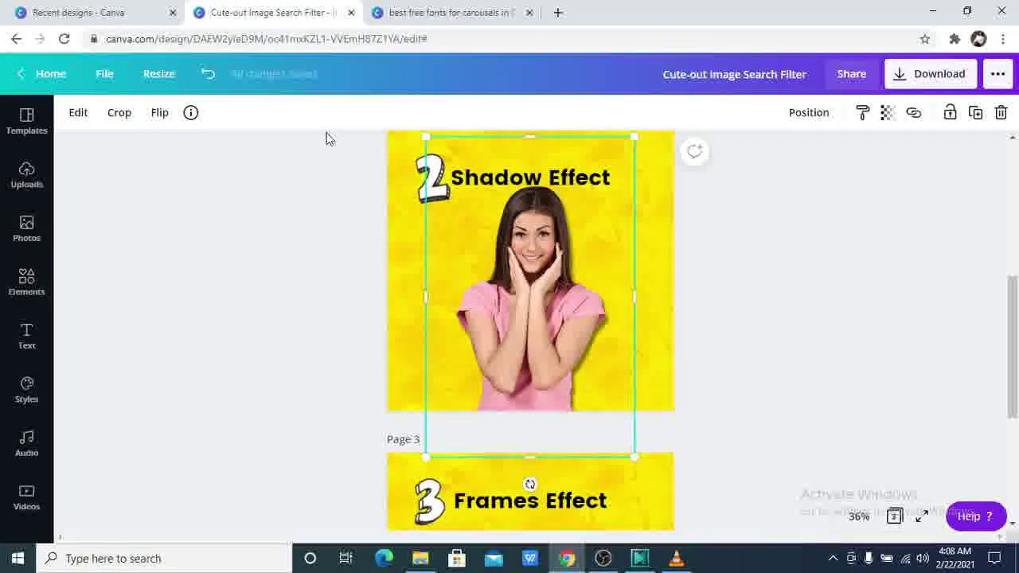
left_click(79, 114)
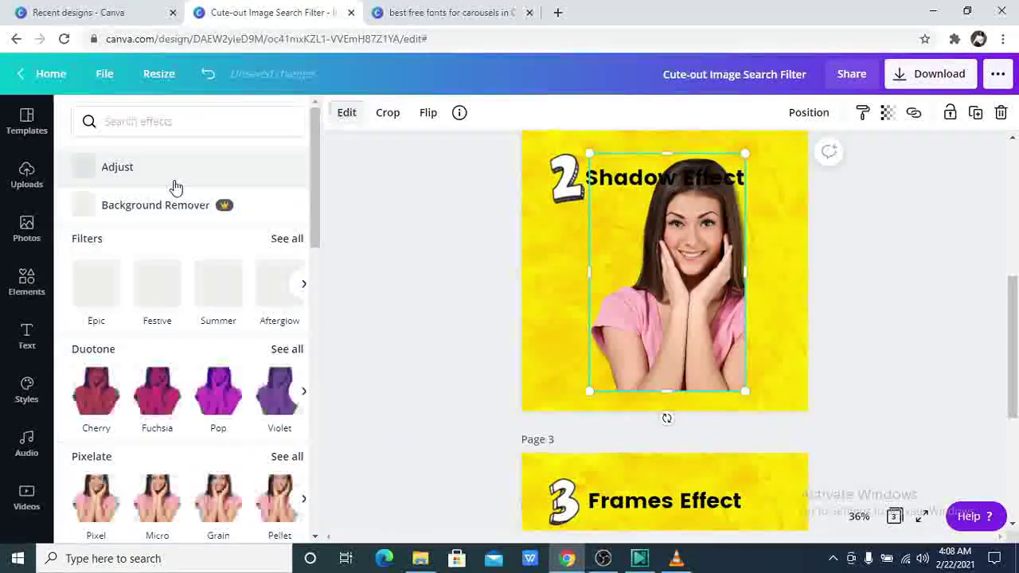
scroll(234, 211, "down", 1)
- Apply the Summer filter, then compare Page Lift, Curved and Drop shadows, settling on Curved
left_click(230, 210)
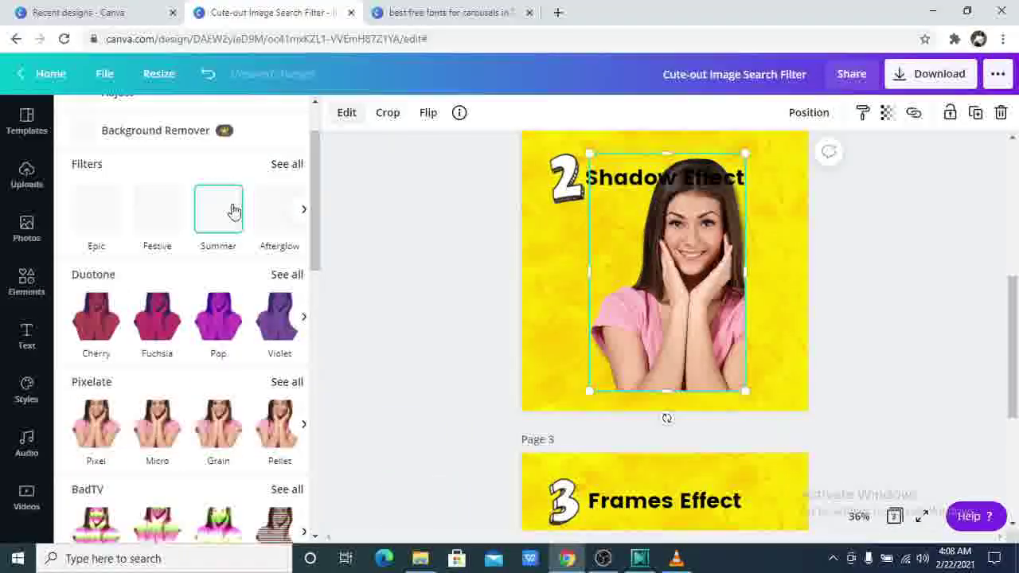
scroll(234, 211, "down", 8)
scroll(234, 210, "down", 2)
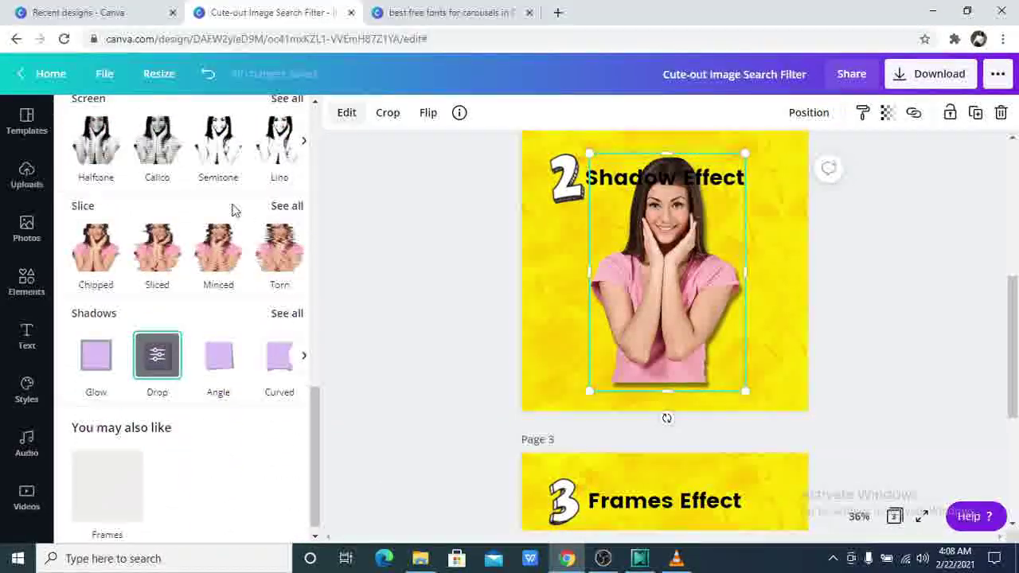
left_click(290, 317)
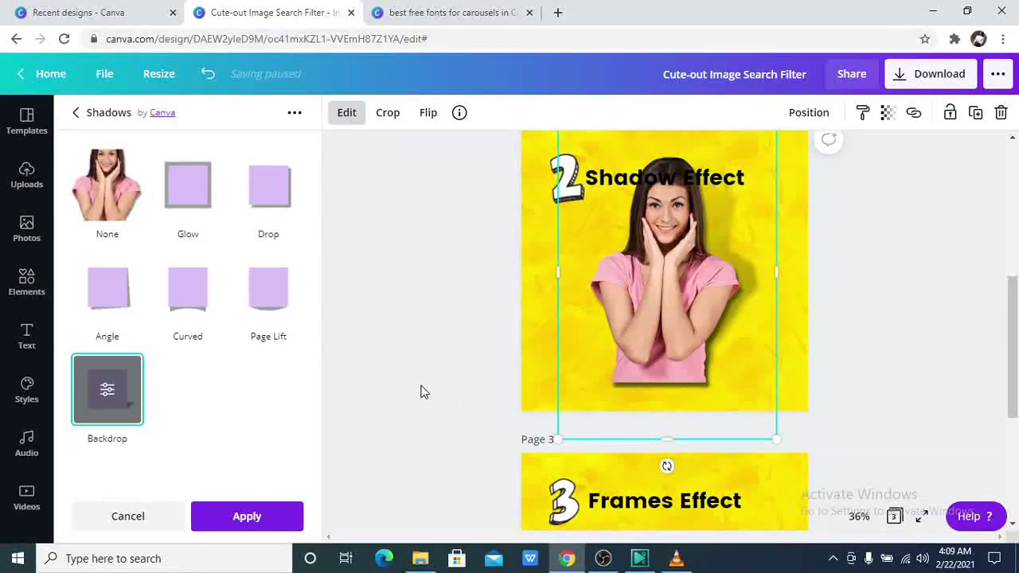
left_click(268, 309)
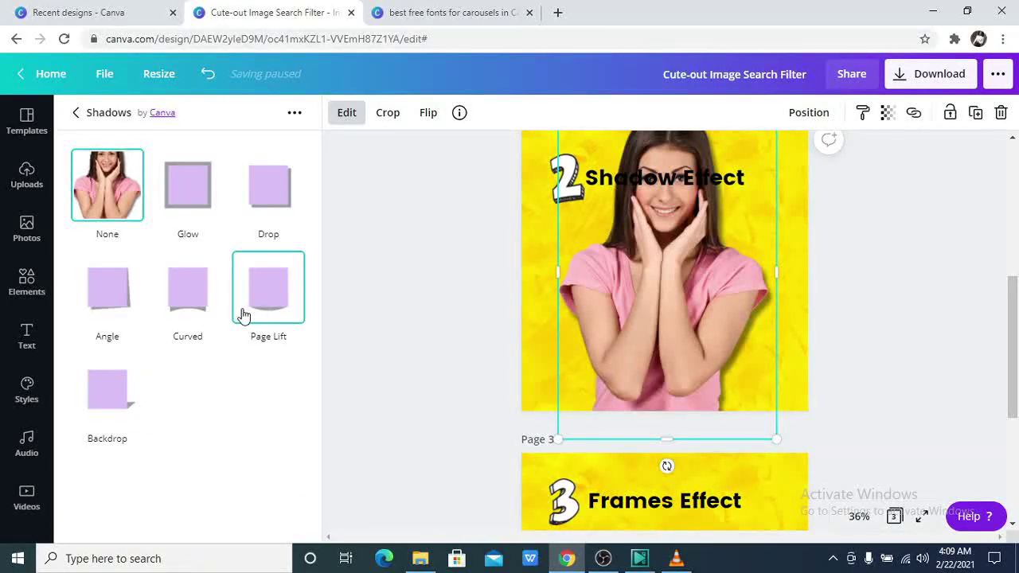
left_click(195, 322)
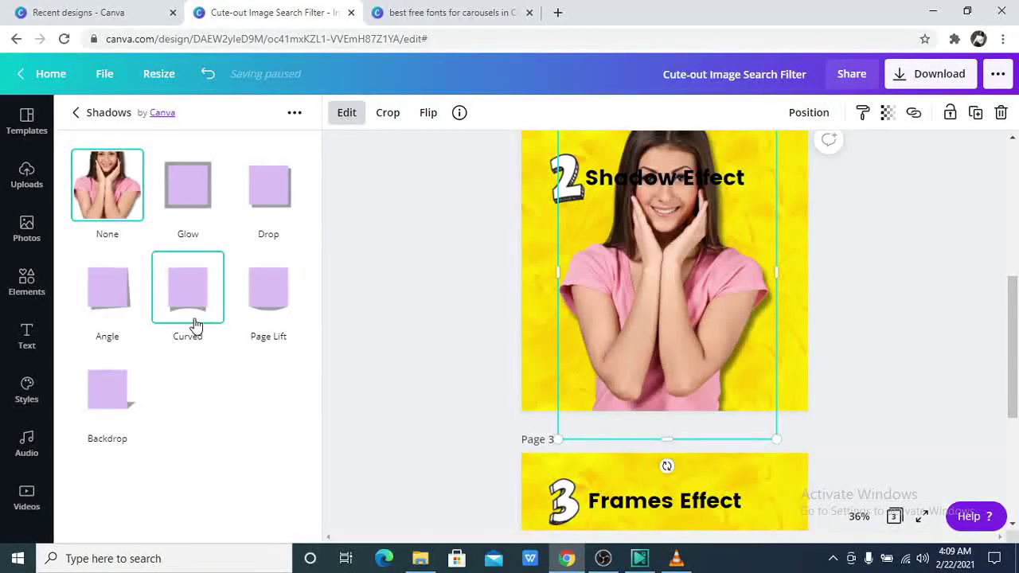
left_click(280, 319)
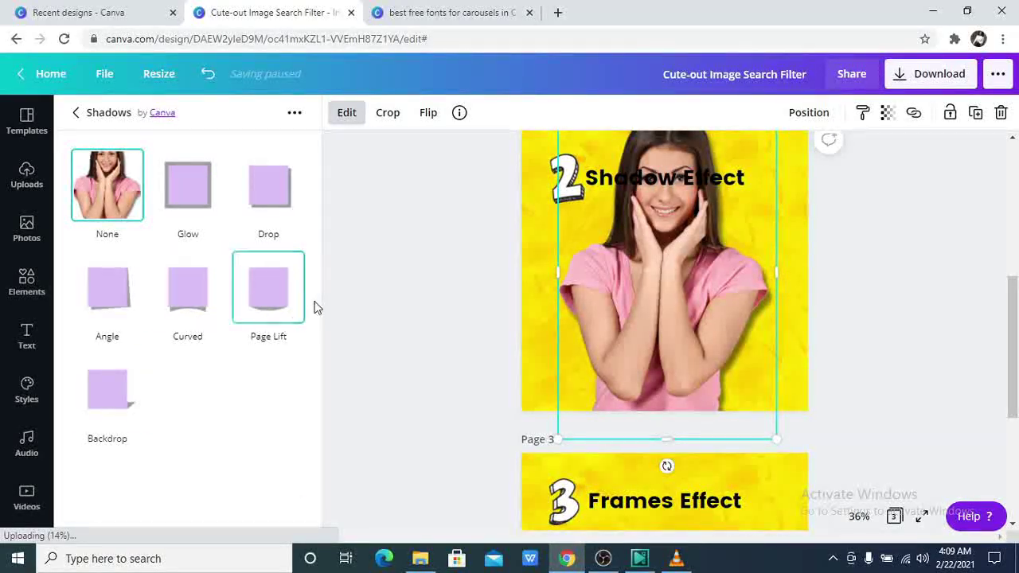
left_click(287, 208)
left_click(192, 315)
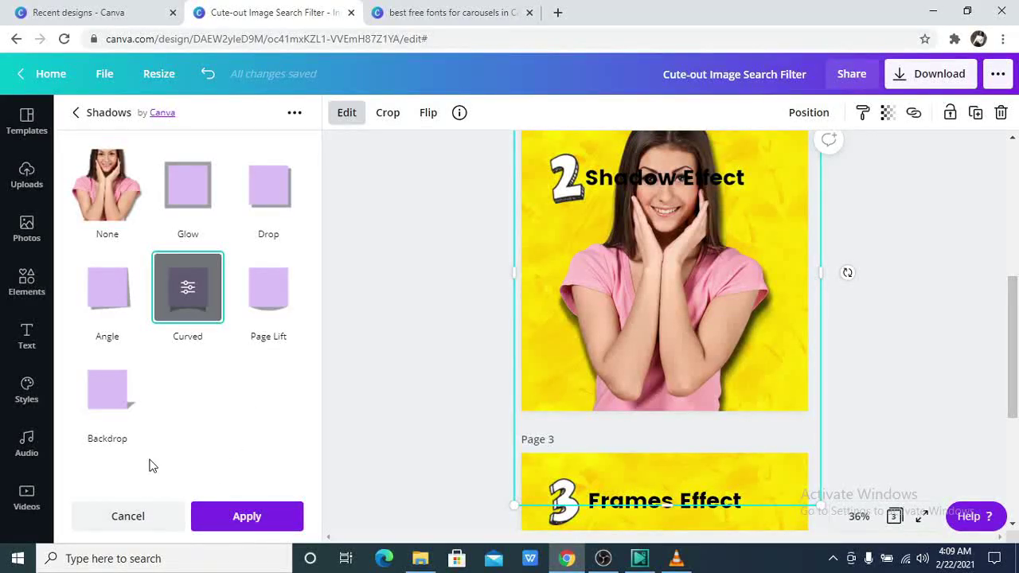
- Review the Curved shadow settings (curve 20, offset 2, transparency 50, blur 5), then deselect
left_click(201, 307)
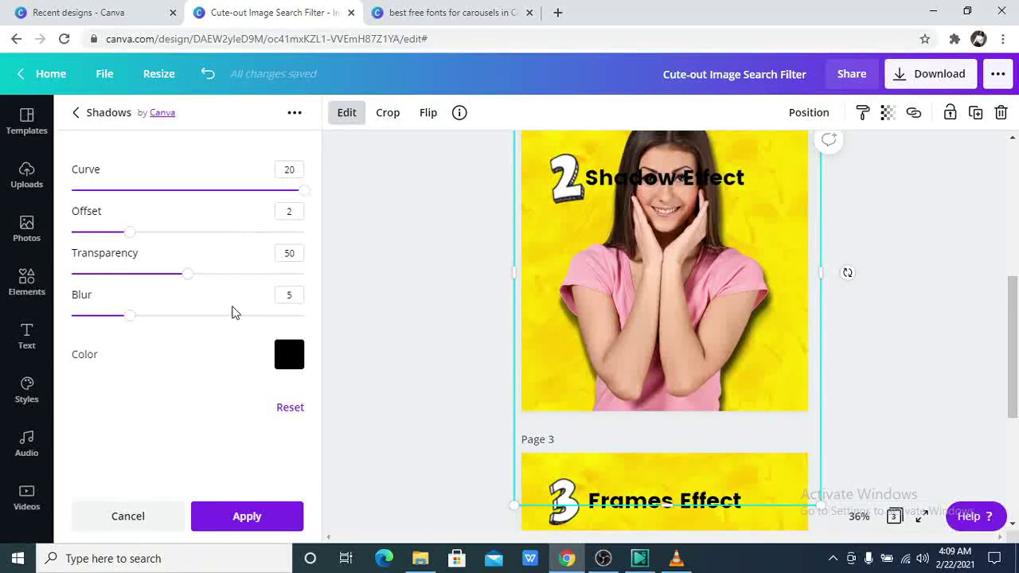
left_click(327, 383)
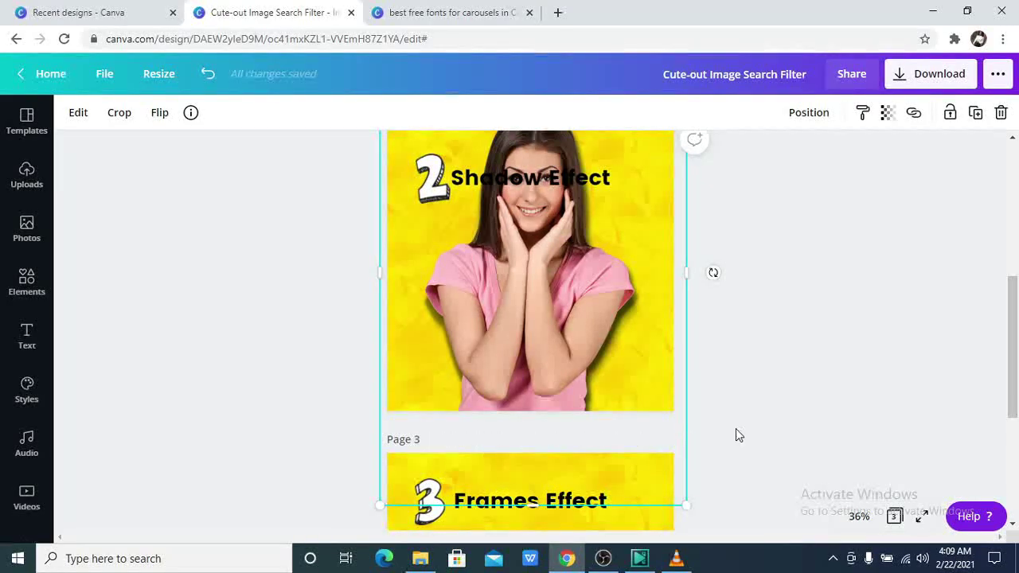
left_click(810, 431)
scroll(810, 431, "up", 2)
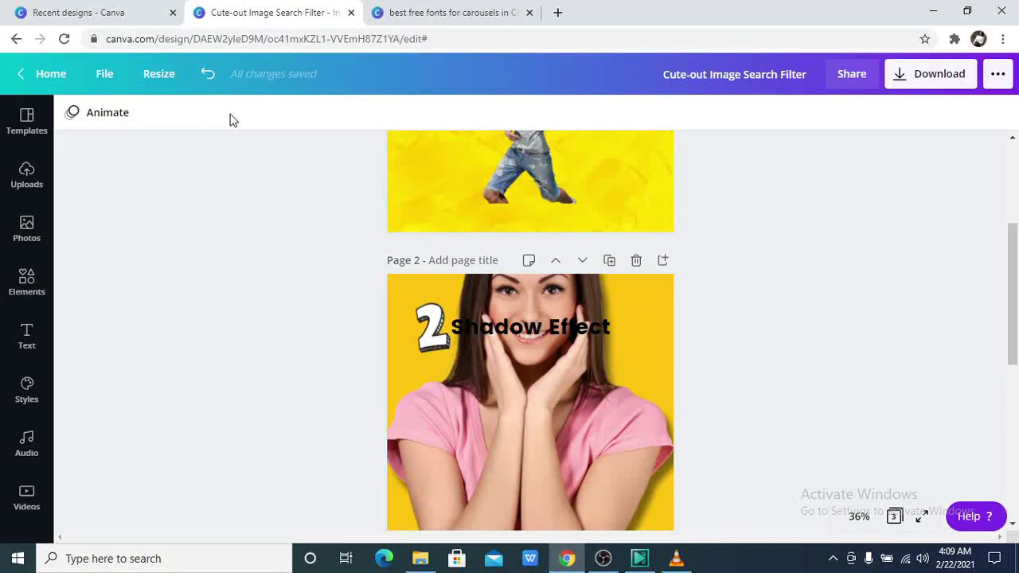
- Undo the last change, then shrink the woman photo on page 2 and move it up and right
left_click(208, 74)
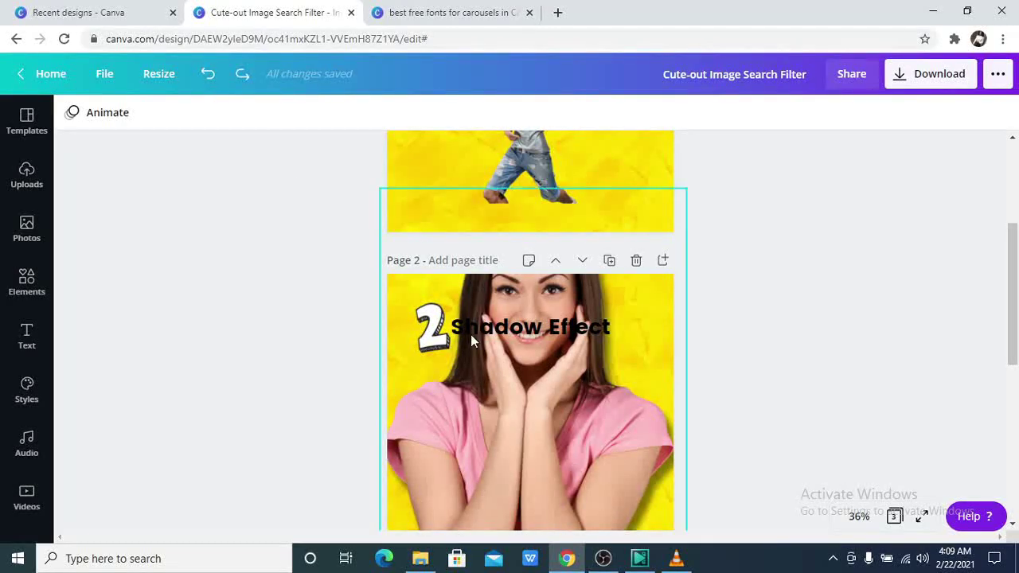
left_click(521, 389)
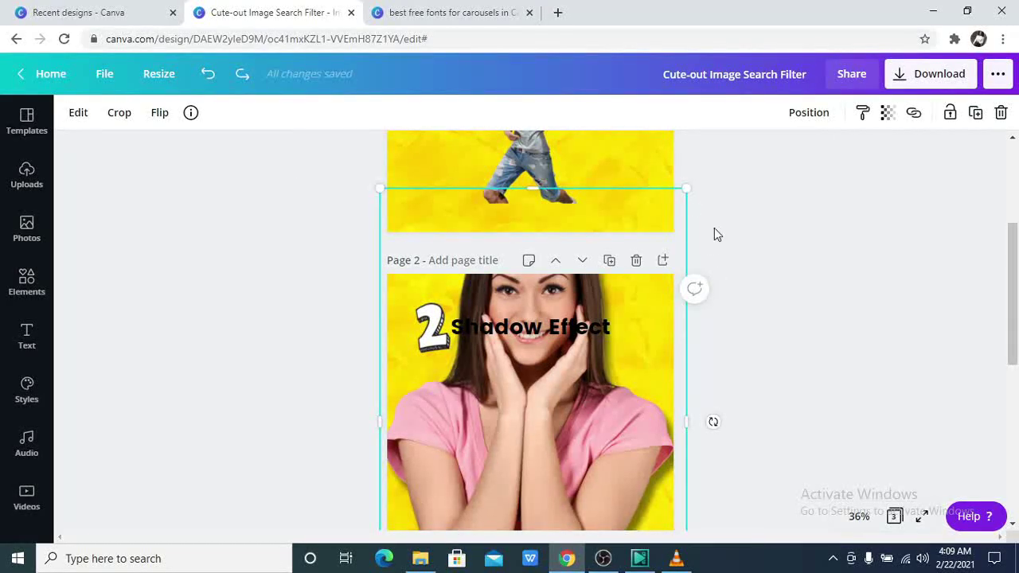
left_click_drag(686, 190, 534, 387)
left_click_drag(499, 449, 584, 410)
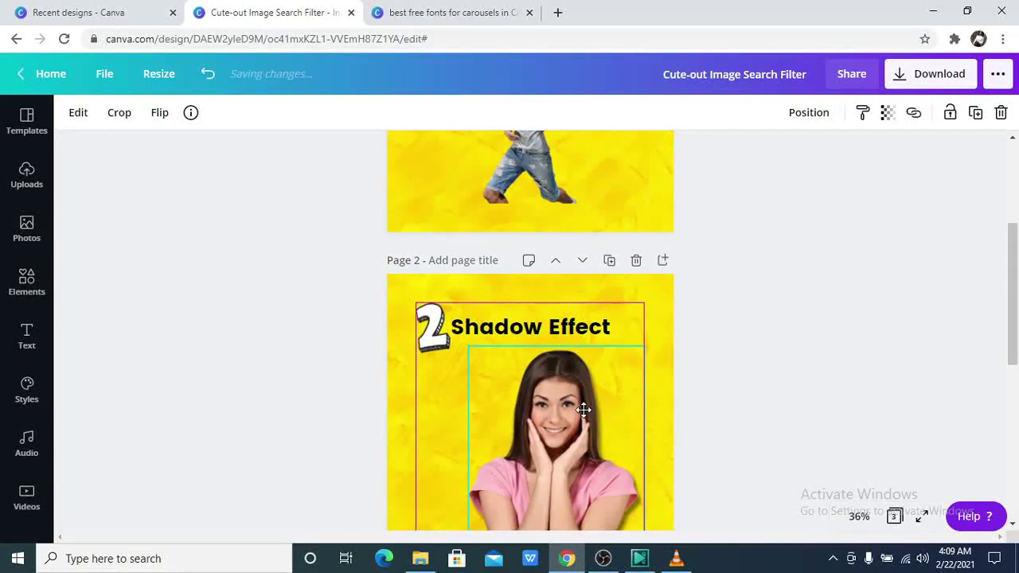
left_click(801, 371)
- On page 3, swap the blue-wall photo for the pink-blazer woman photo
scroll(801, 371, "down", 4)
scroll(801, 373, "down", 3)
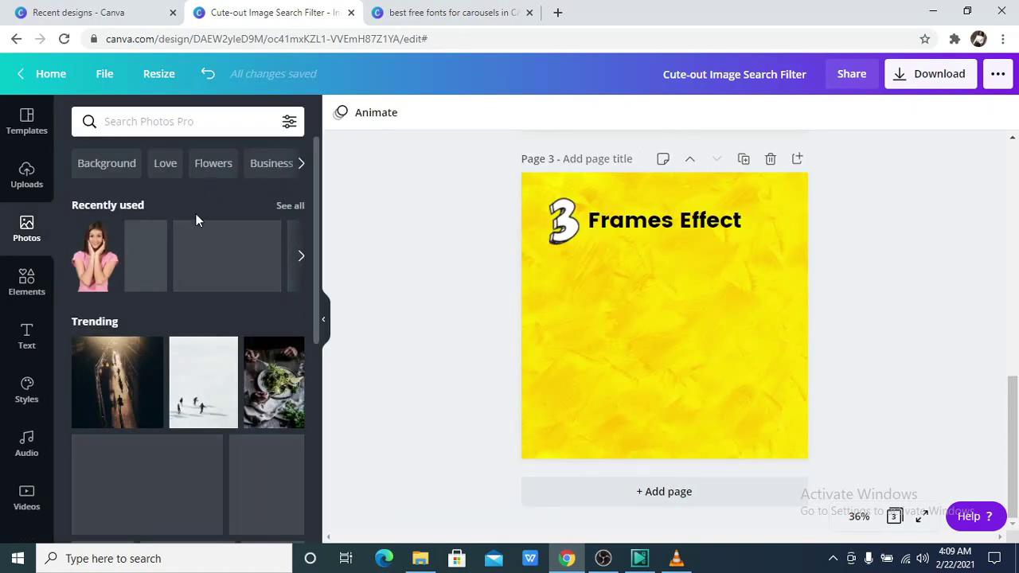
scroll(198, 235, "down", 5)
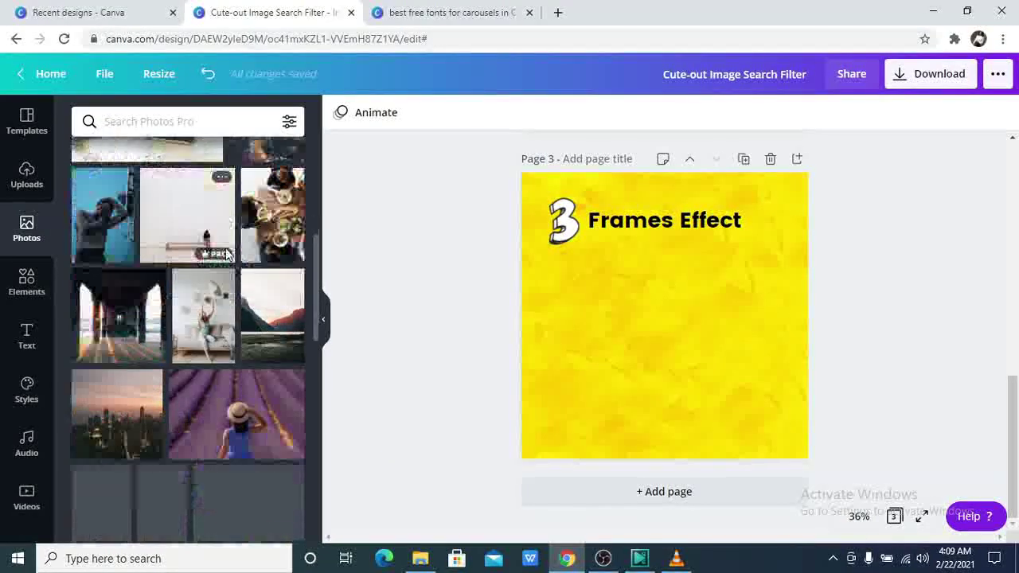
left_click(93, 220)
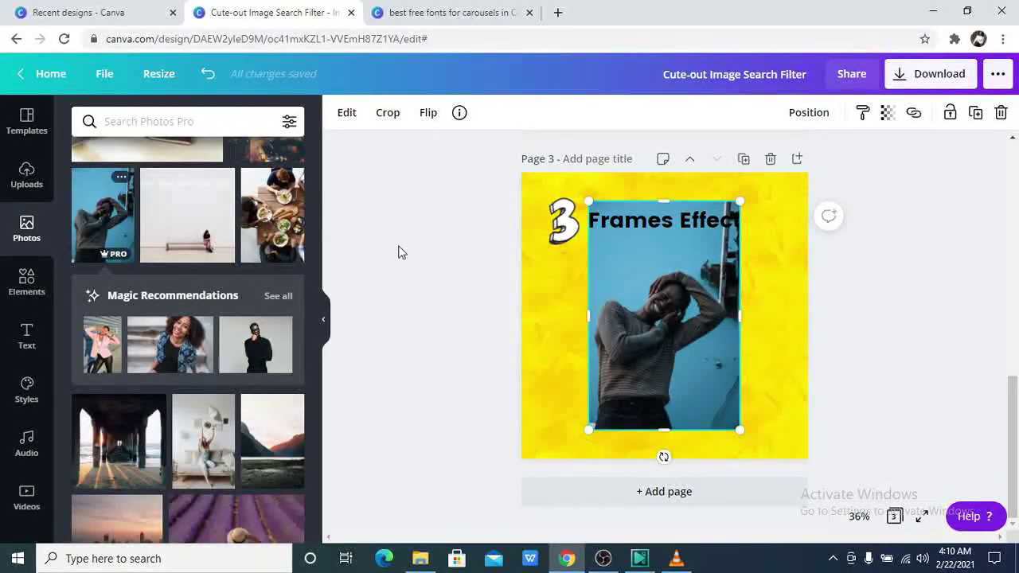
key("Delete")
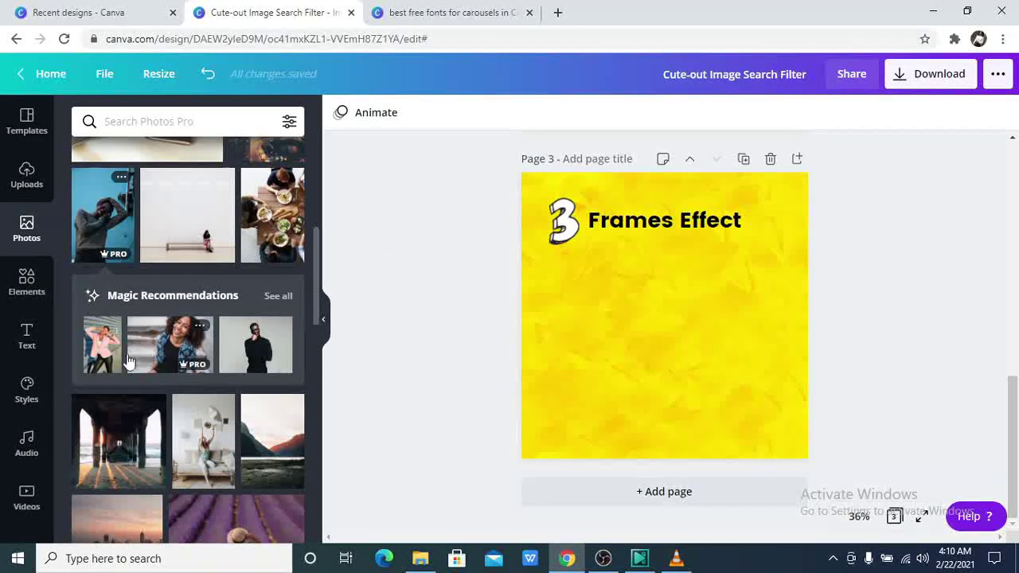
left_click(131, 257)
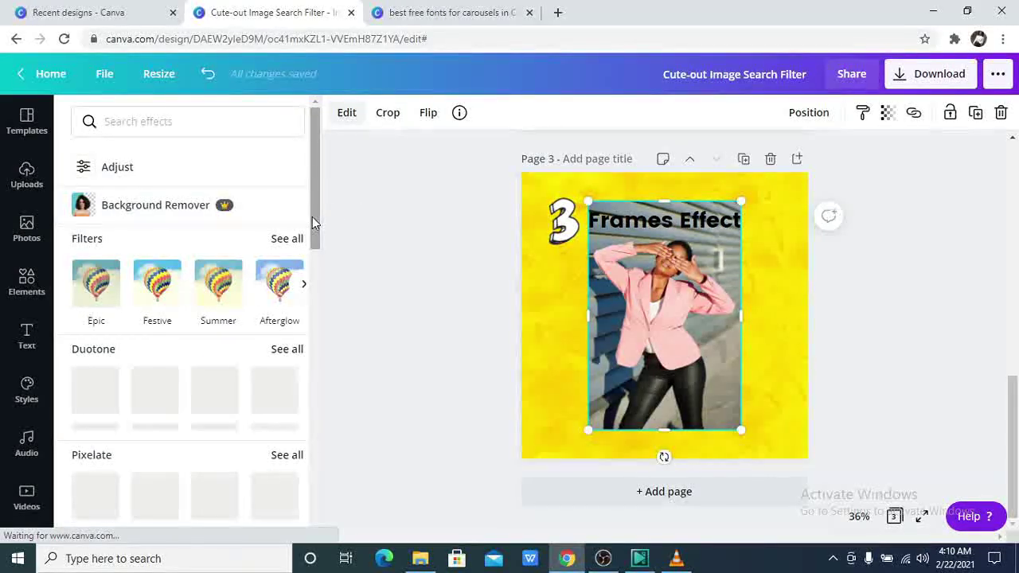
- Connect the Frames effect for the pink-blazer photo and show the full list of frame styles
left_click_drag(313, 217, 286, 479)
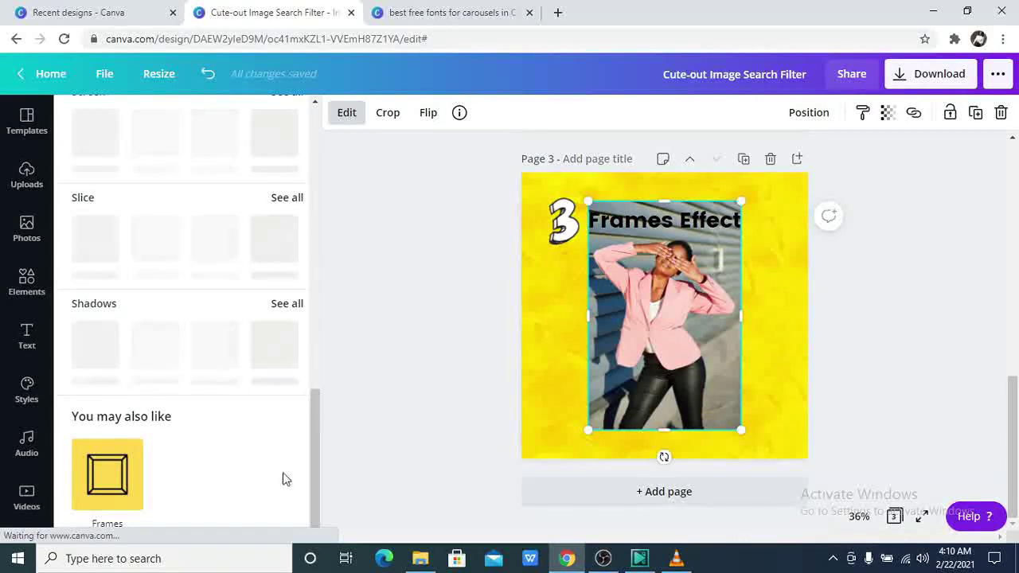
left_click(112, 476)
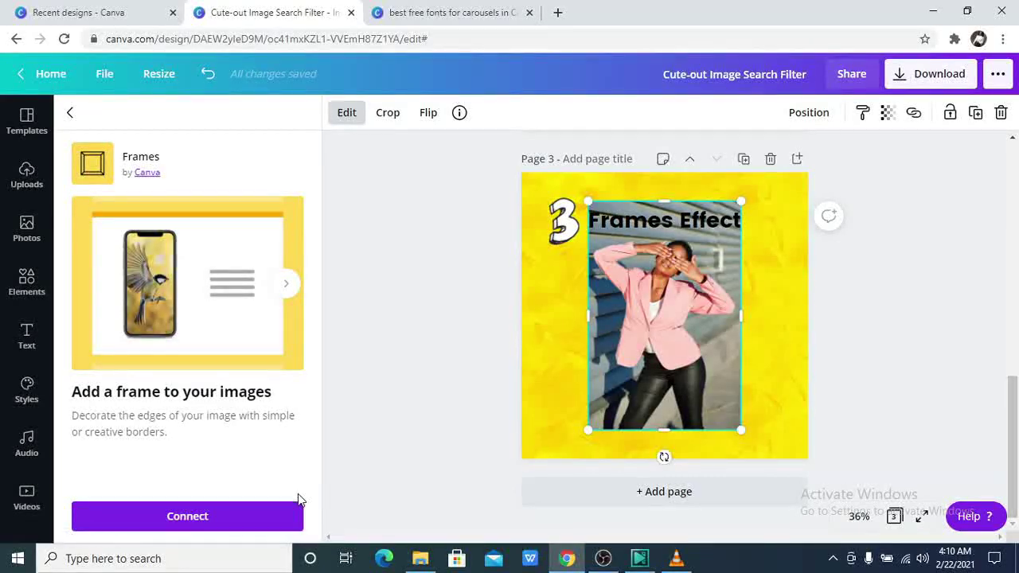
left_click(293, 511)
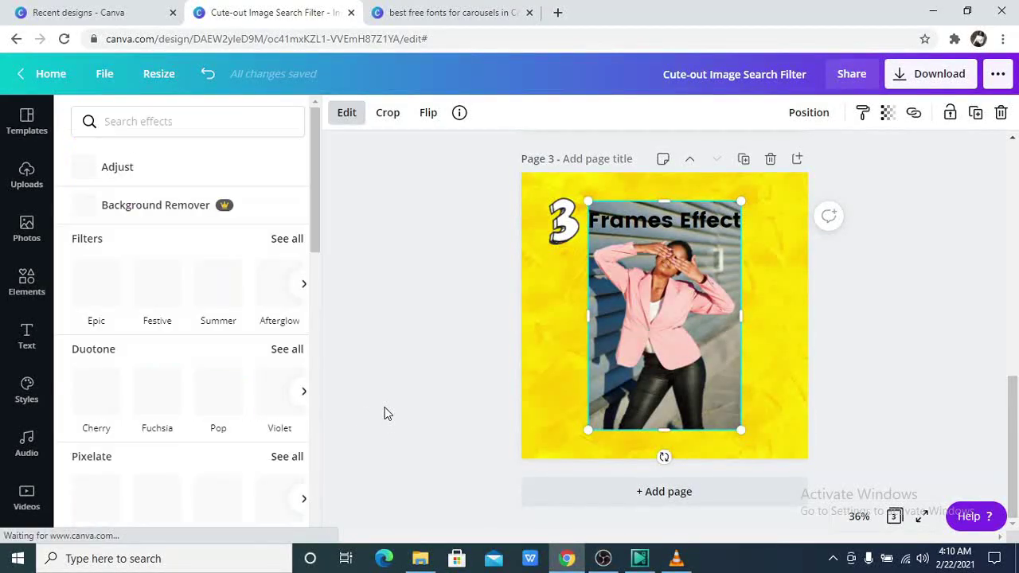
scroll(288, 409, "down", 7)
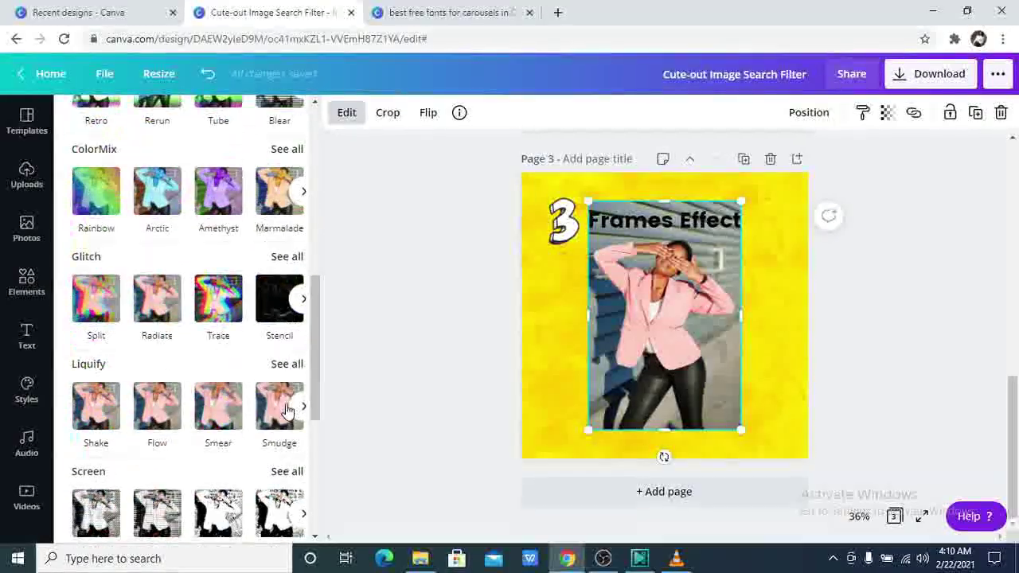
scroll(287, 411, "down", 5)
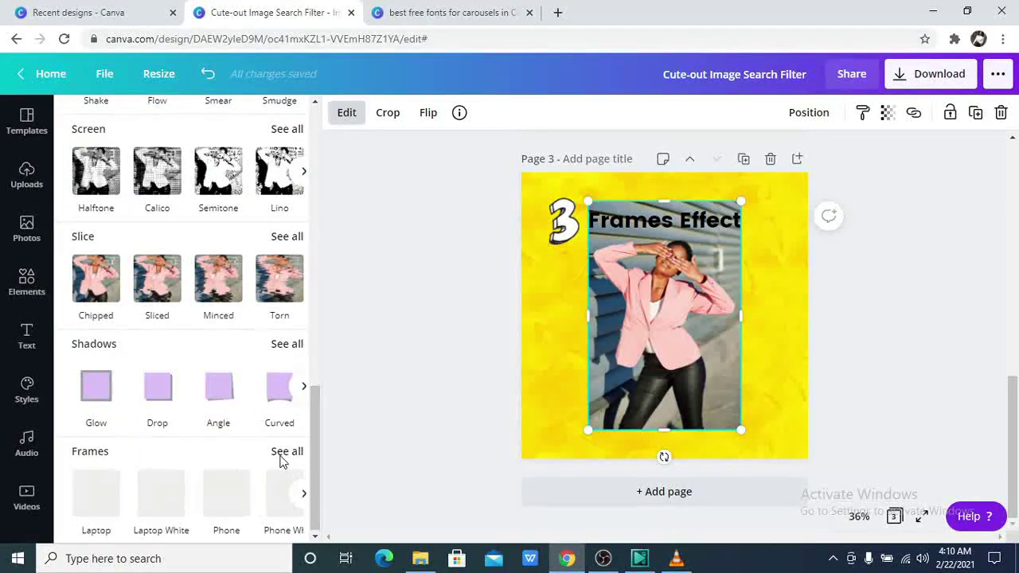
left_click(286, 451)
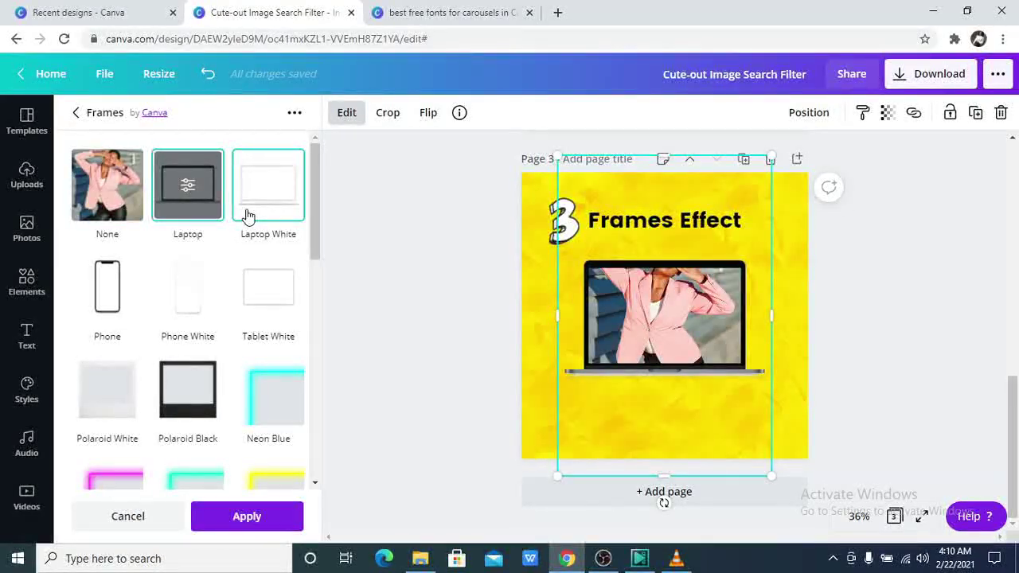
- Try the Laptop White, Phone and Polaroid Black frames, narrowing the phone-framed photo
left_click(245, 217)
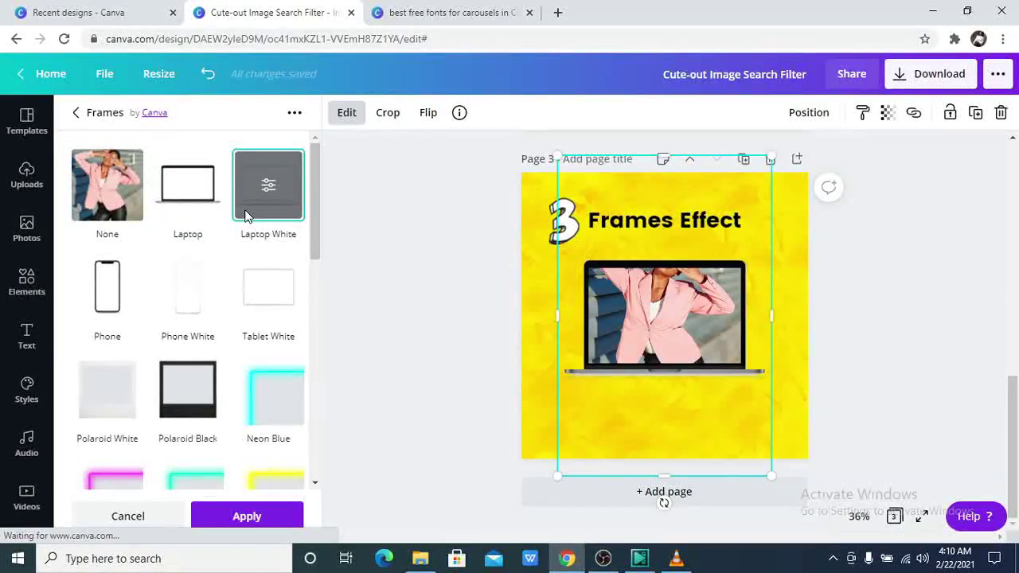
left_click(93, 304)
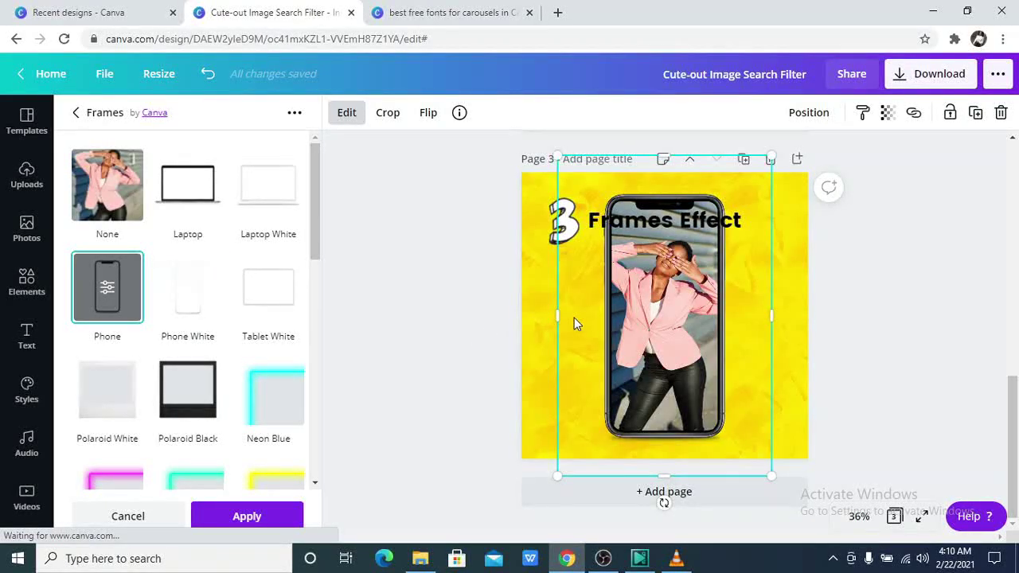
left_click_drag(559, 322, 566, 332)
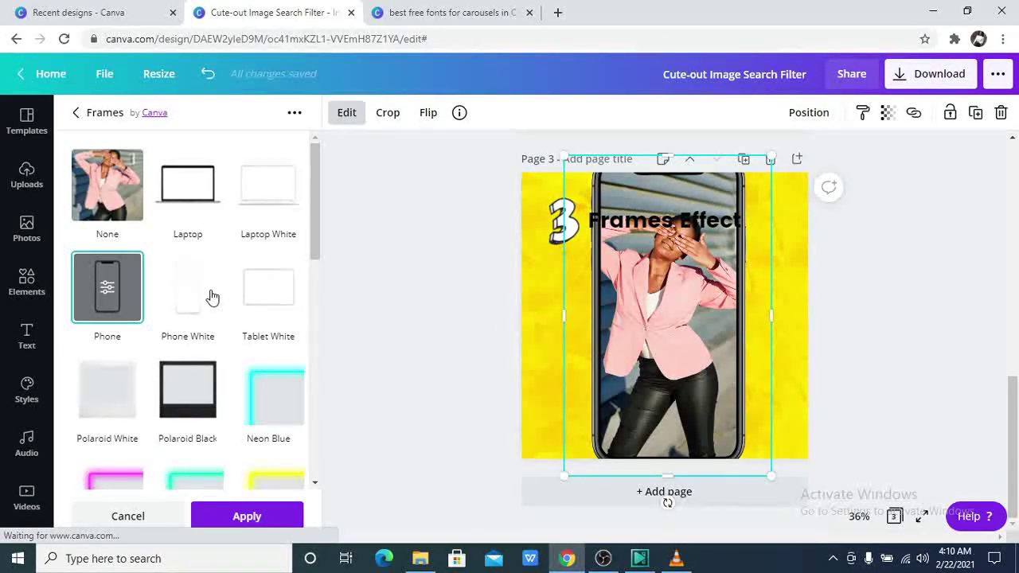
scroll(240, 285, "down", 2)
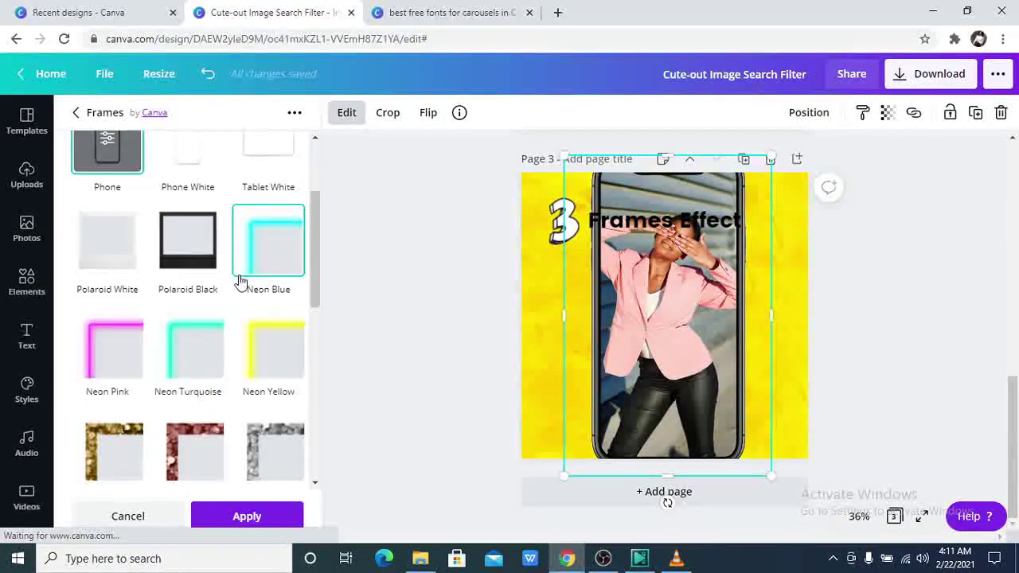
left_click(205, 275)
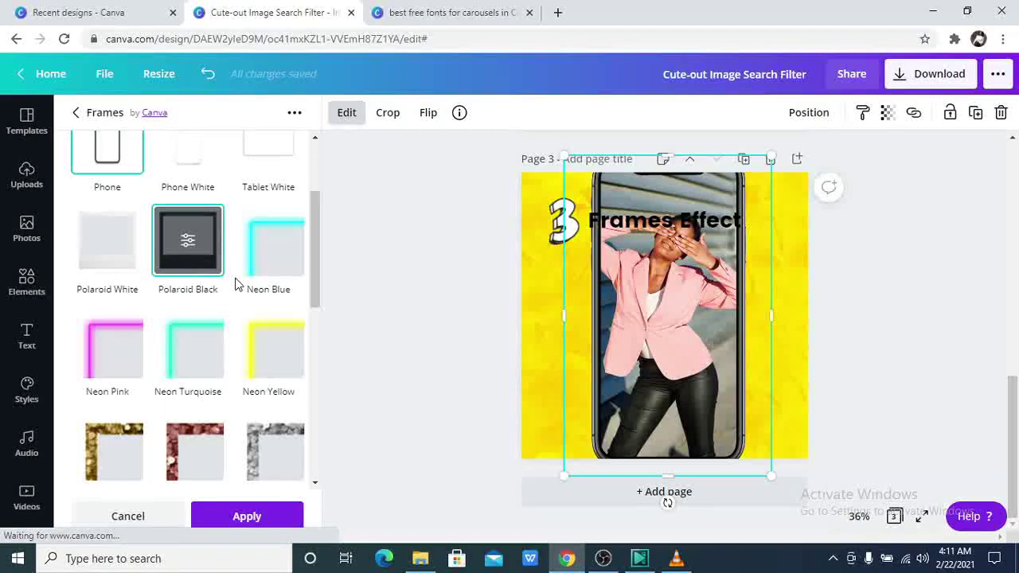
- Try the Circle Bottom Flower and Circle Wire frames, then apply the Film 2 frame
scroll(237, 282, "down", 1)
scroll(237, 285, "down", 7)
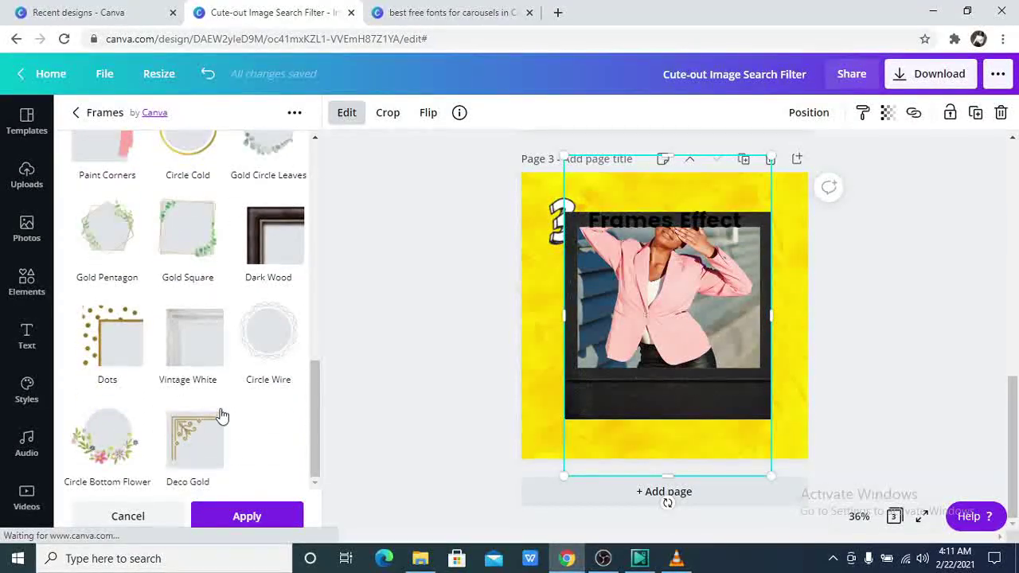
left_click(211, 408)
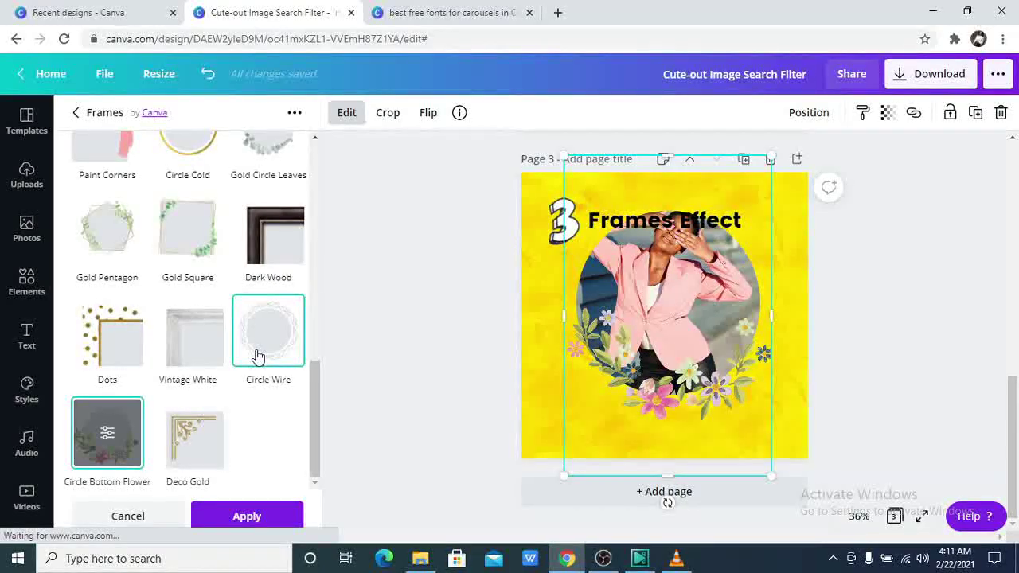
left_click(258, 356)
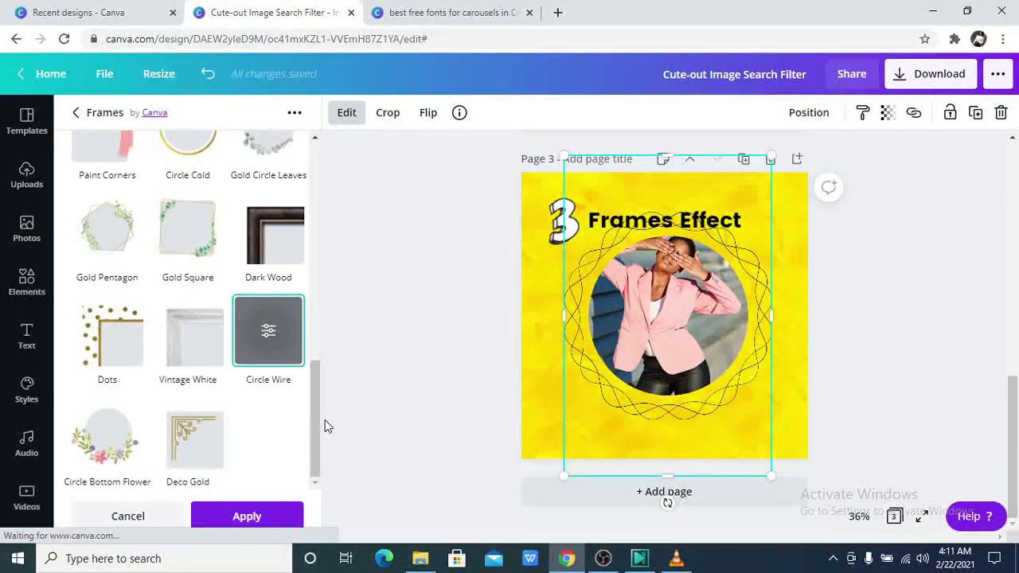
scroll(225, 362, "up", 4)
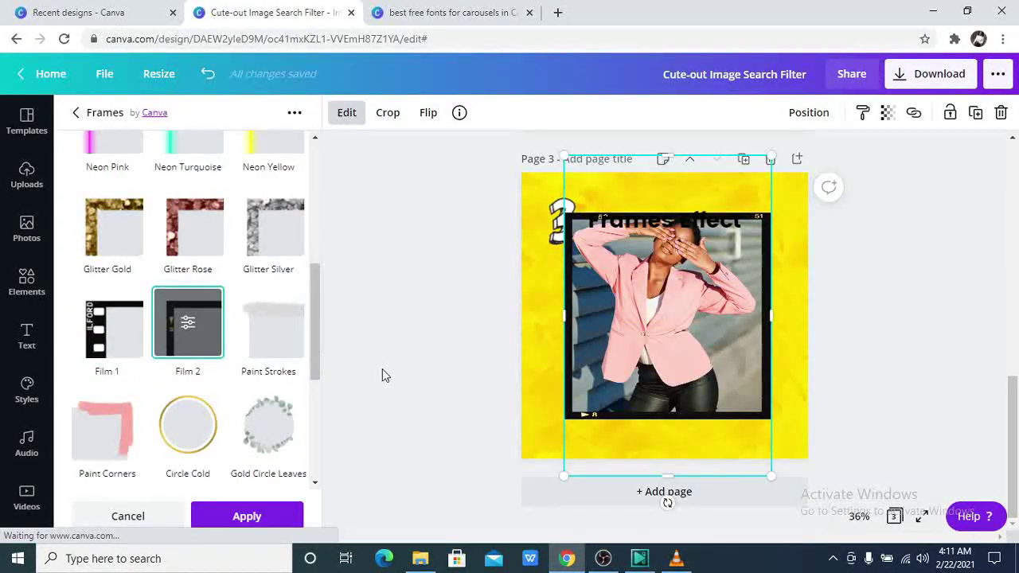
scroll(375, 373, "up", 1)
left_click(375, 374)
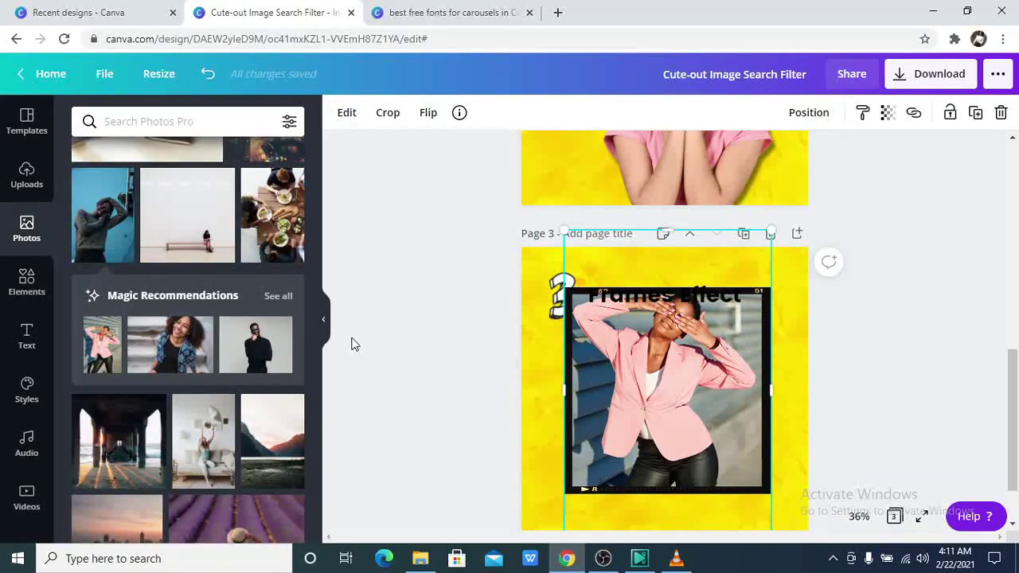
- Shrink the film-framed photo to about 618×616 and centre it below the Frames Effect title
left_click(325, 327)
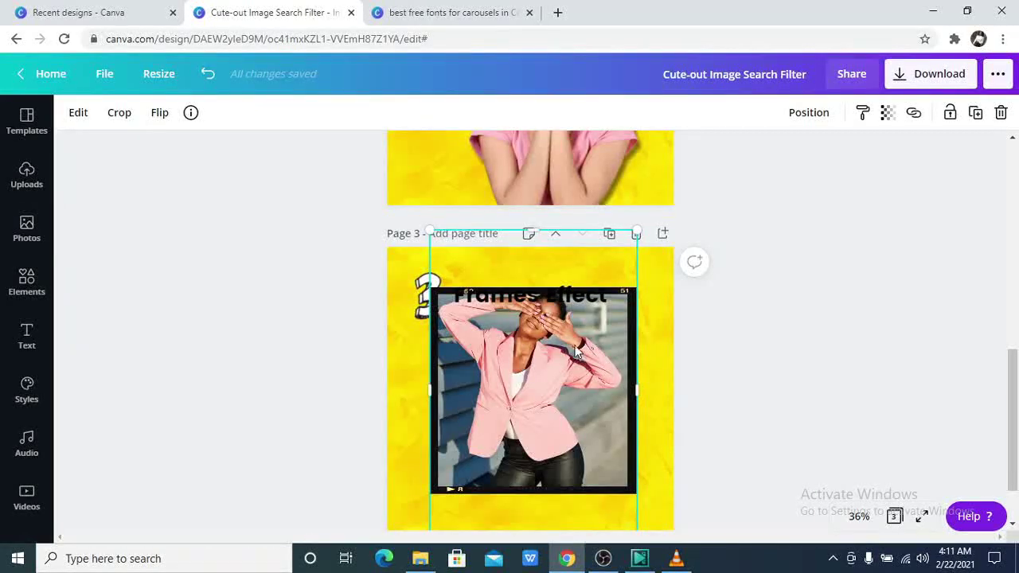
left_click(586, 385)
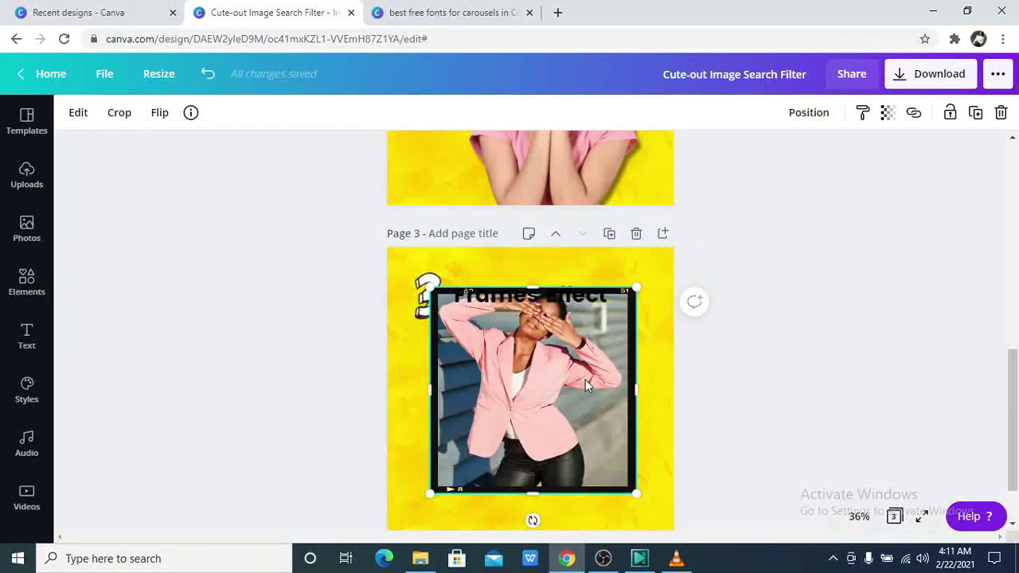
left_click_drag(604, 337, 597, 331)
left_click_drag(529, 404, 552, 411)
left_click(812, 315)
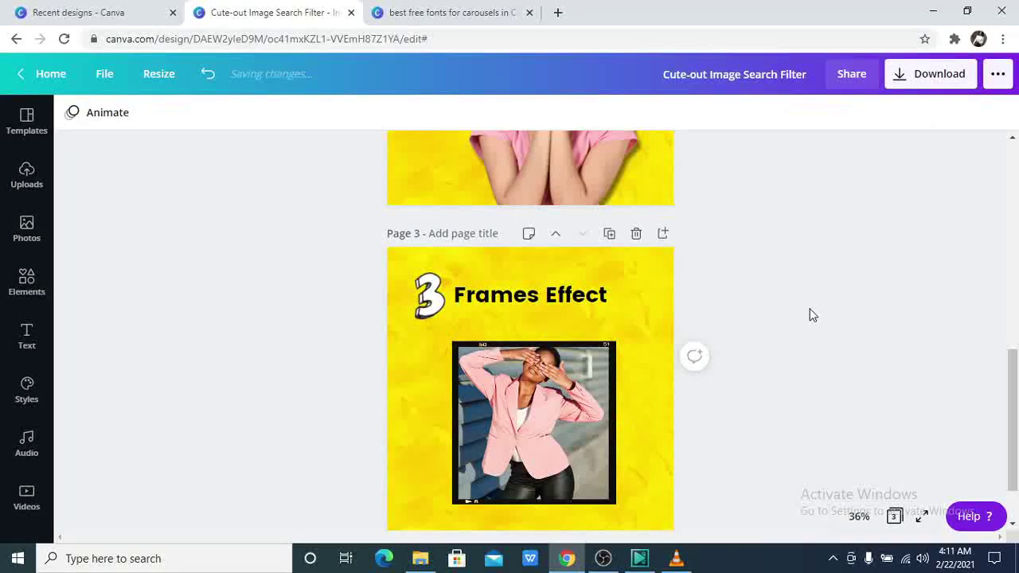
scroll(805, 320, "down", 1)
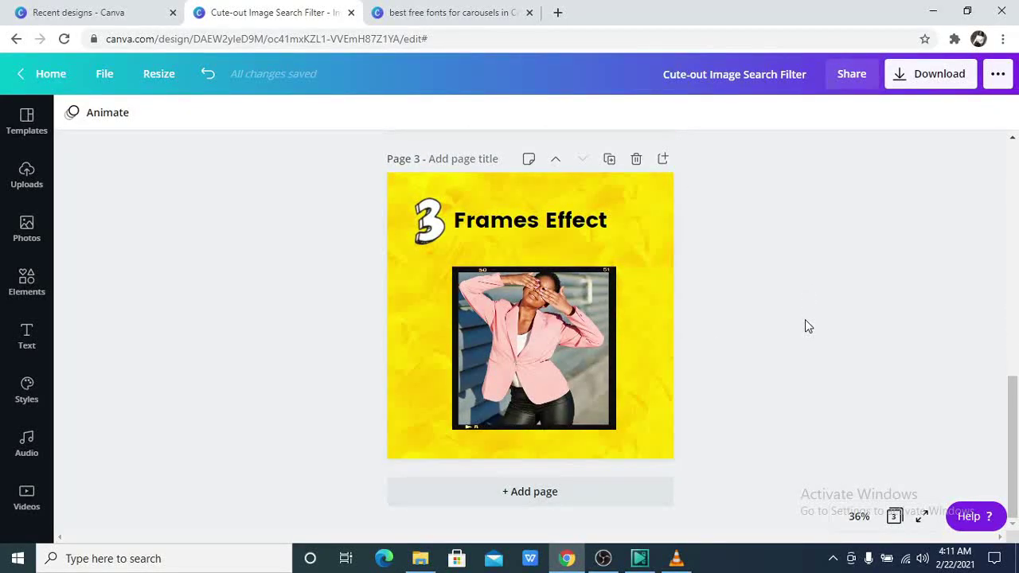
scroll(806, 325, "up", 7)
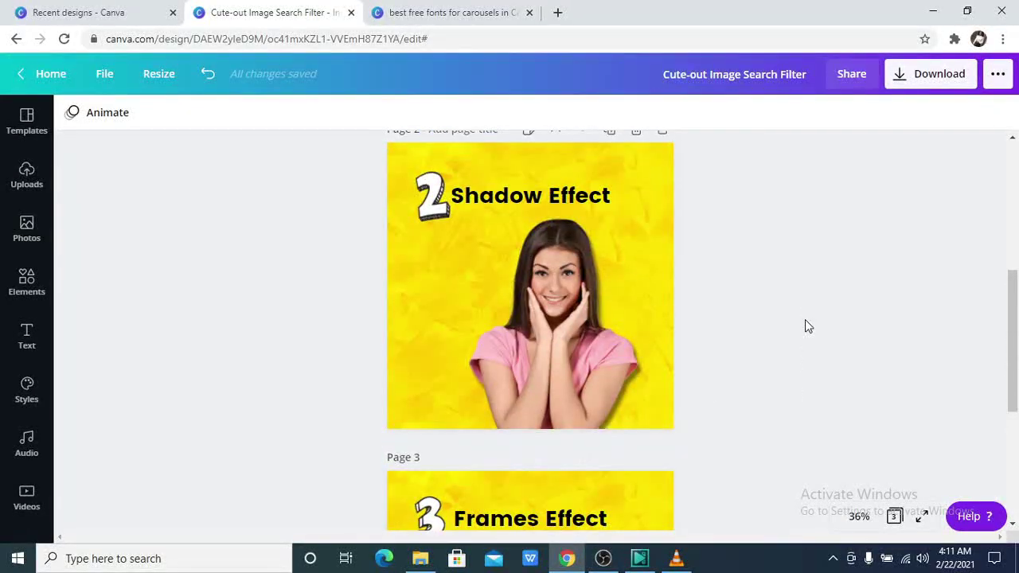
scroll(805, 325, "up", 2)
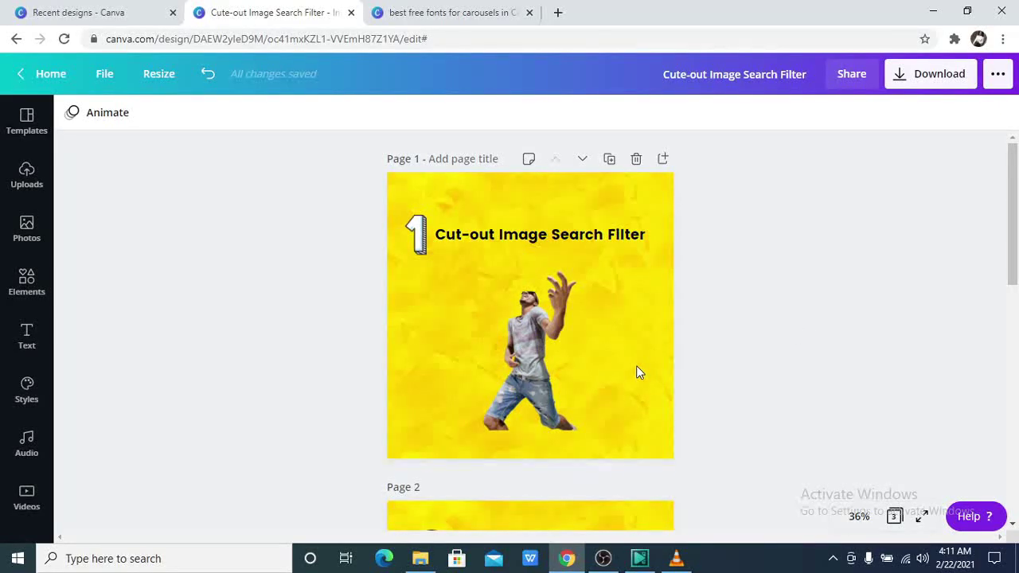